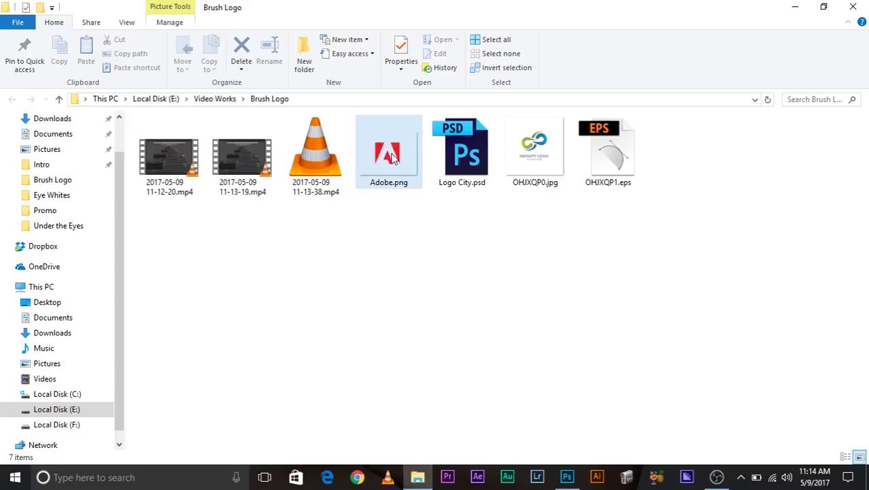
Open Adobe.png as its own document tab beside 1.psd, undoing an accidental placement on the portrait
{"action": "left_click_drag", "start_coordinate": [406, 163], "coordinate": [326, 47]}
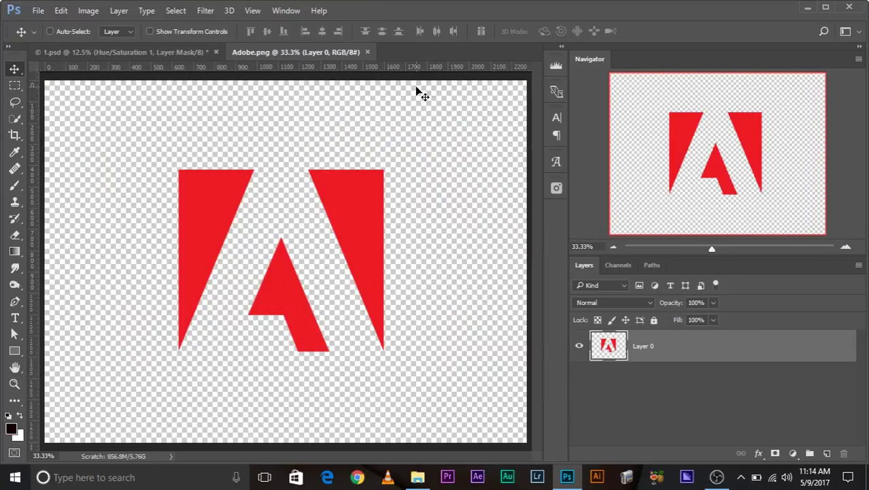
{"action": "left_click", "coordinate": [369, 52]}
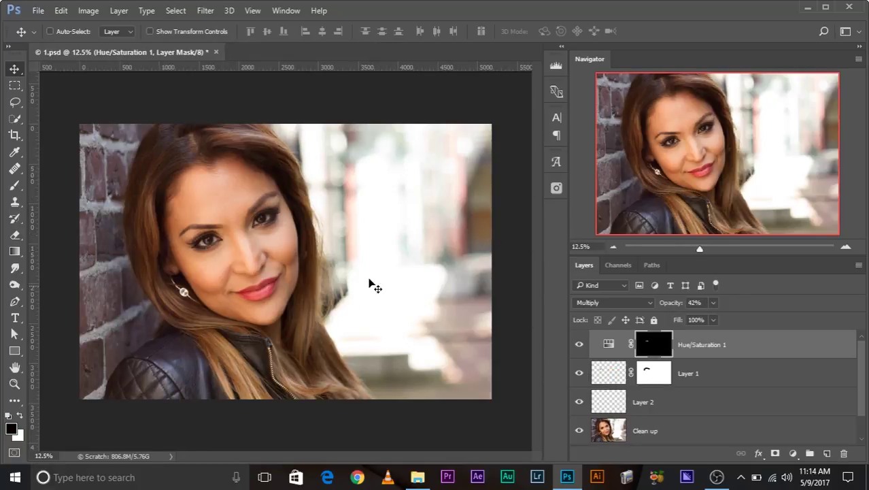
{"action": "left_click", "coordinate": [808, 8]}
{"action": "left_click_drag", "start_coordinate": [385, 174], "coordinate": [379, 268]}
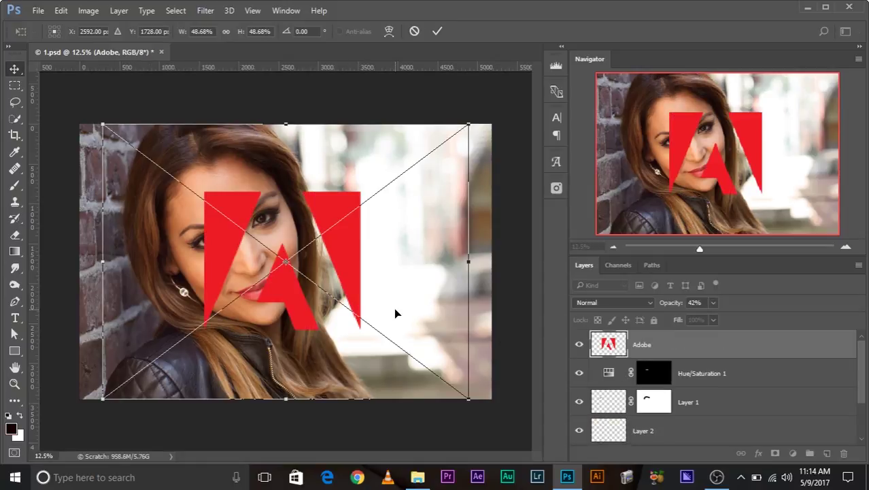
{"action": "key", "text": "Return"}
{"action": "key", "text": "ctrl+z"}
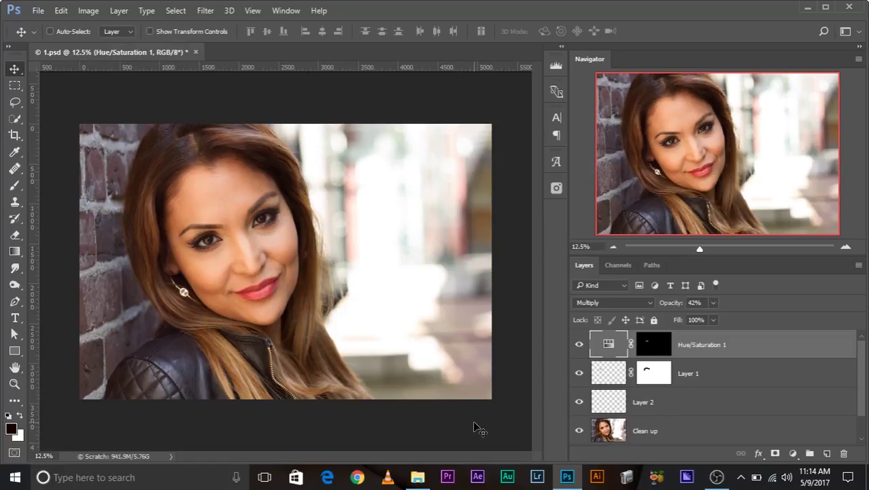
{"action": "left_click", "coordinate": [807, 7]}
{"action": "left_click_drag", "start_coordinate": [406, 154], "coordinate": [255, 52]}
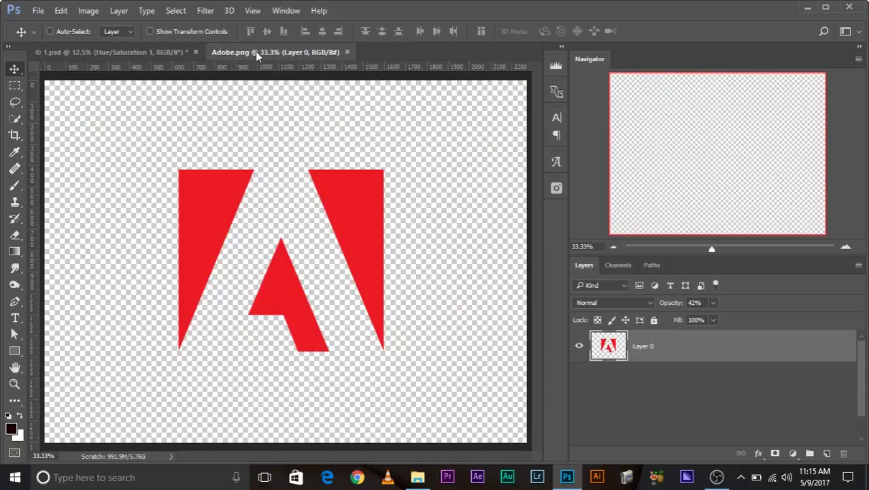
Add a white Solid Color fill layer and move Layer 0 above it
{"action": "key", "text": "ctrl+minus"}
{"action": "key", "text": "ctrl+plus"}
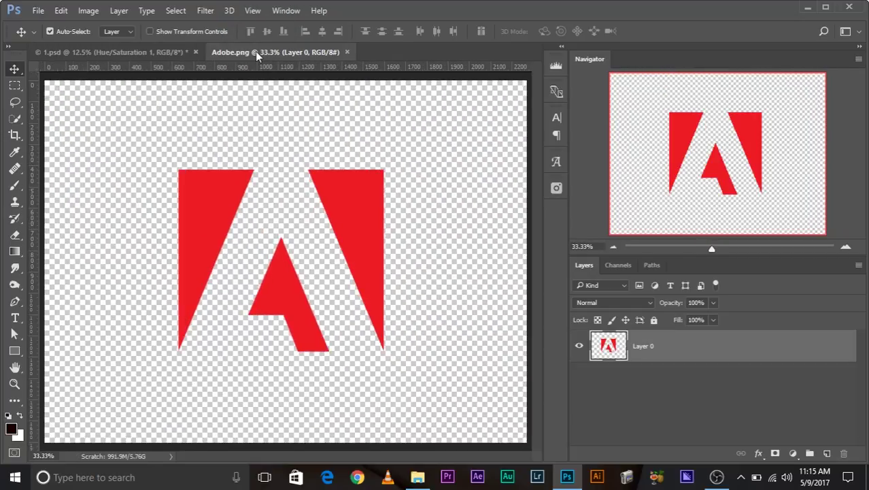
{"action": "key", "text": "ctrl+minus"}
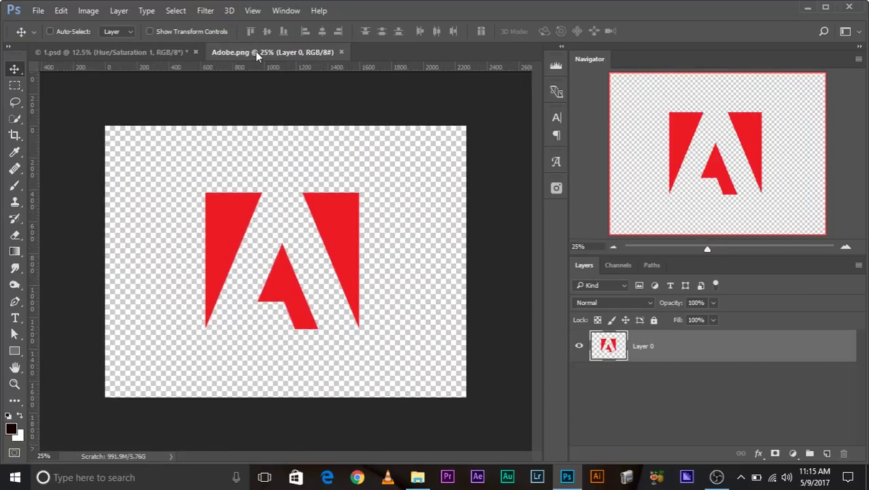
{"action": "left_click", "coordinate": [792, 454]}
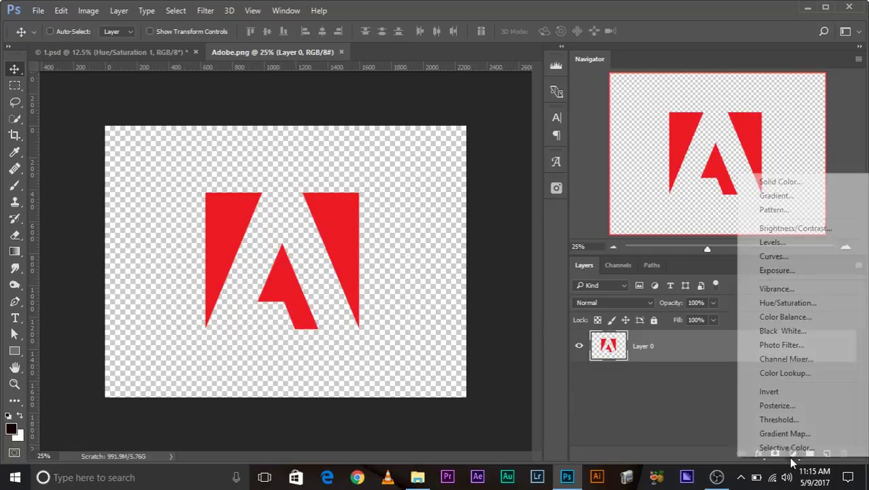
{"action": "left_click", "coordinate": [792, 185]}
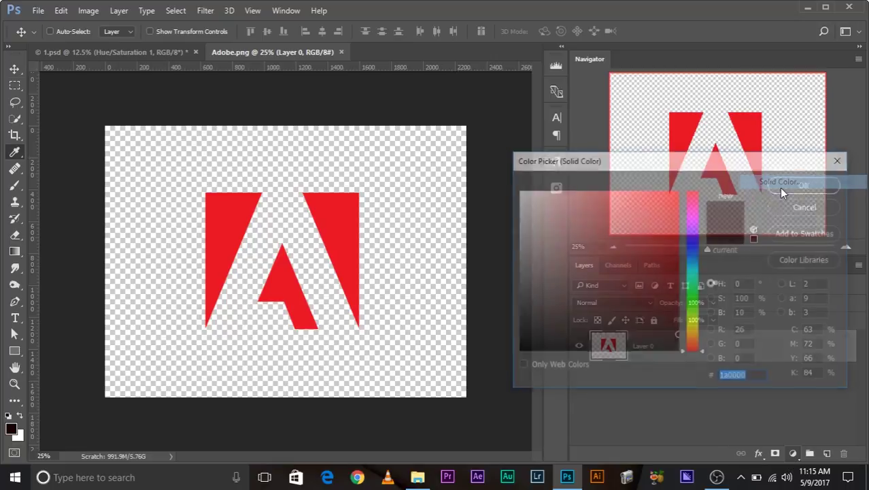
{"action": "left_click_drag", "start_coordinate": [530, 224], "coordinate": [518, 191]}
{"action": "left_click", "coordinate": [807, 184]}
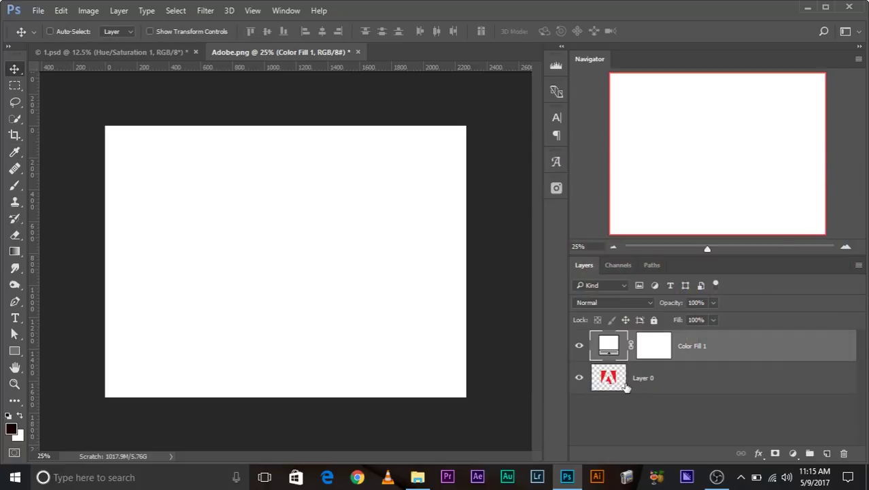
{"action": "left_click_drag", "start_coordinate": [626, 386], "coordinate": [651, 341]}
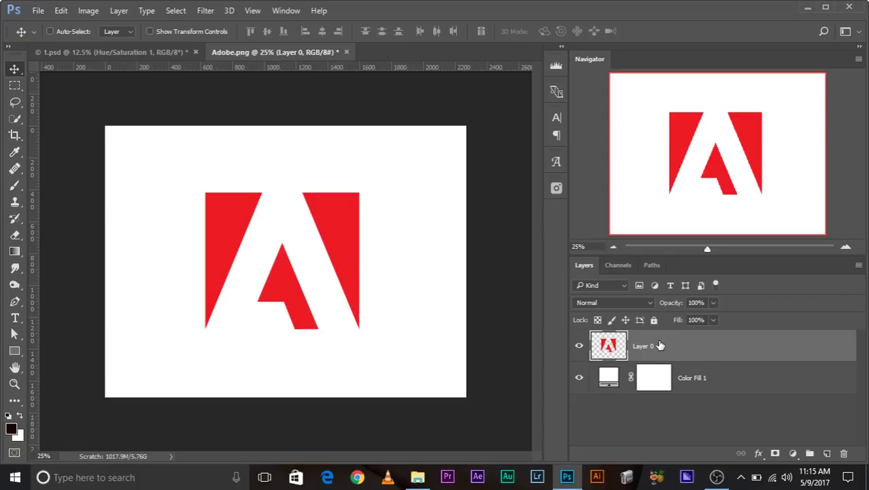
Add a 000000 black Solid Color fill and clip it to the logo layer
{"action": "left_click", "coordinate": [792, 453]}
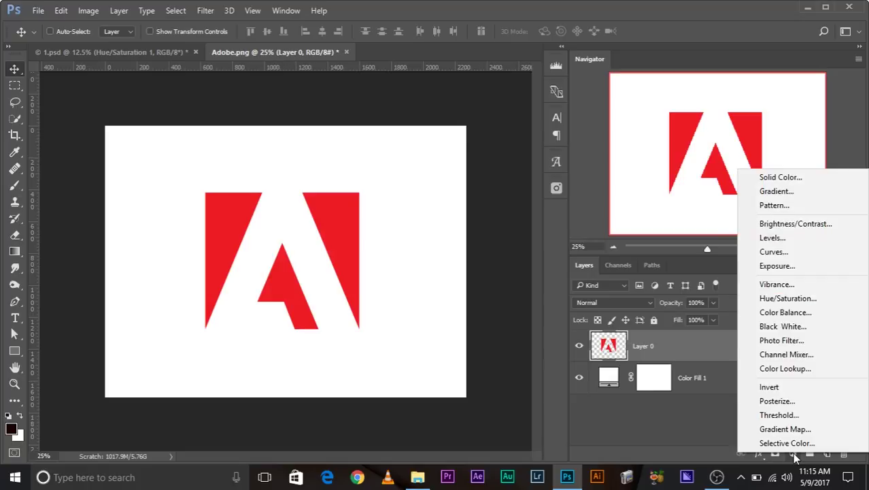
{"action": "left_click", "coordinate": [769, 175]}
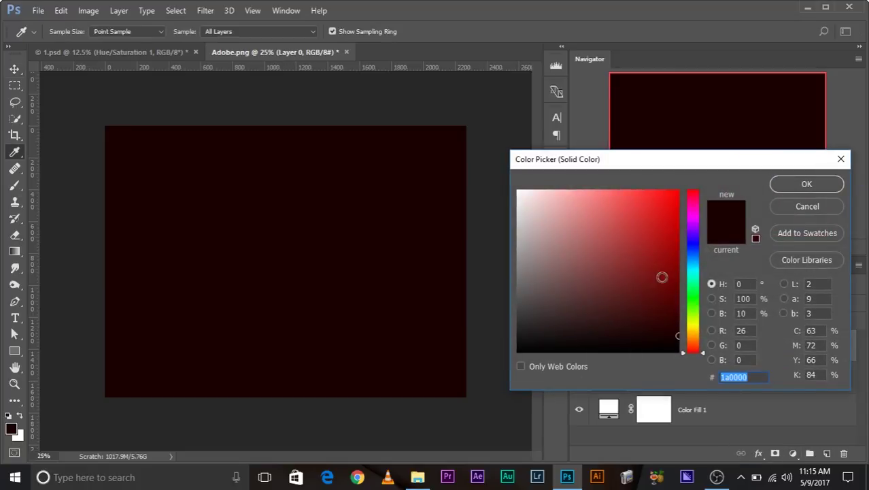
{"action": "type", "text": "000000"}
{"action": "left_click", "coordinate": [816, 186]}
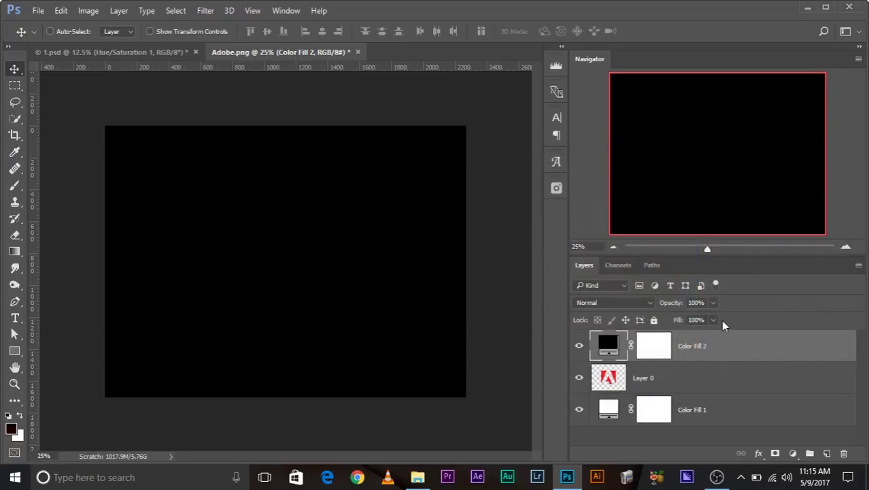
{"action": "left_click_drag", "start_coordinate": [646, 359], "coordinate": [609, 353]}
{"action": "left_click", "coordinate": [618, 360], "text": "alt"}
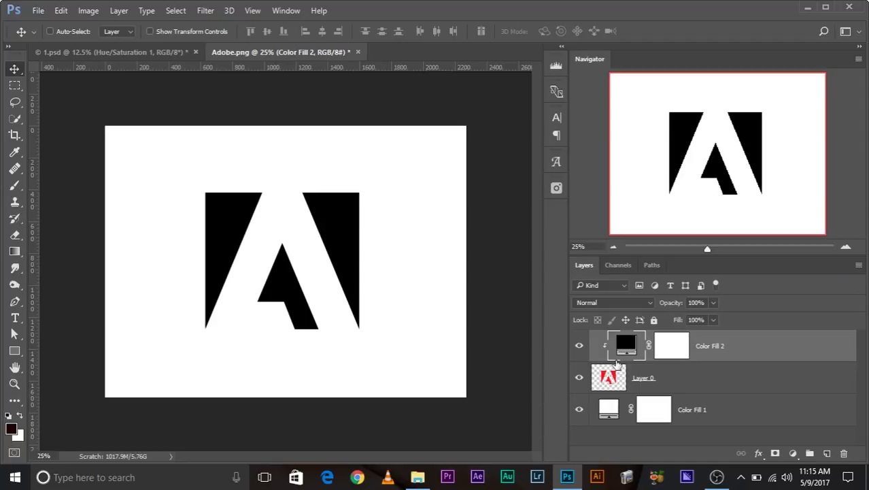
Define the logo as a brush preset named 'Adobe', removing the .png extension
{"action": "left_click", "coordinate": [88, 10]}
{"action": "mouse_move", "coordinate": [71, 13]}
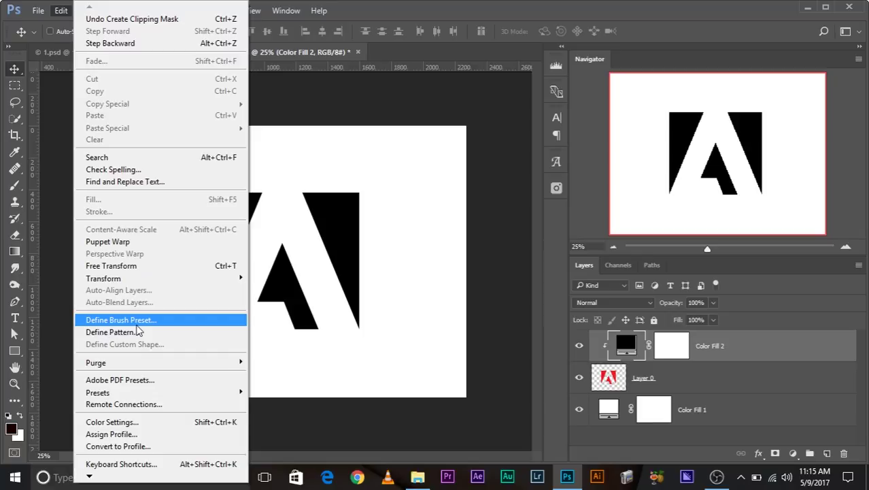
{"action": "left_click", "coordinate": [137, 324]}
{"action": "left_click", "coordinate": [399, 164]}
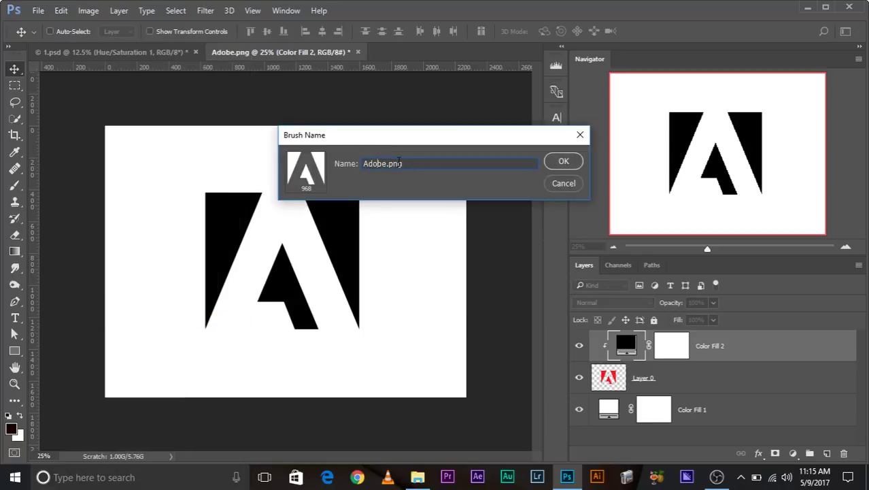
{"action": "left_click_drag", "start_coordinate": [386, 163], "coordinate": [403, 164]}
{"action": "key", "text": "BackSpace"}
{"action": "left_click", "coordinate": [554, 167]}
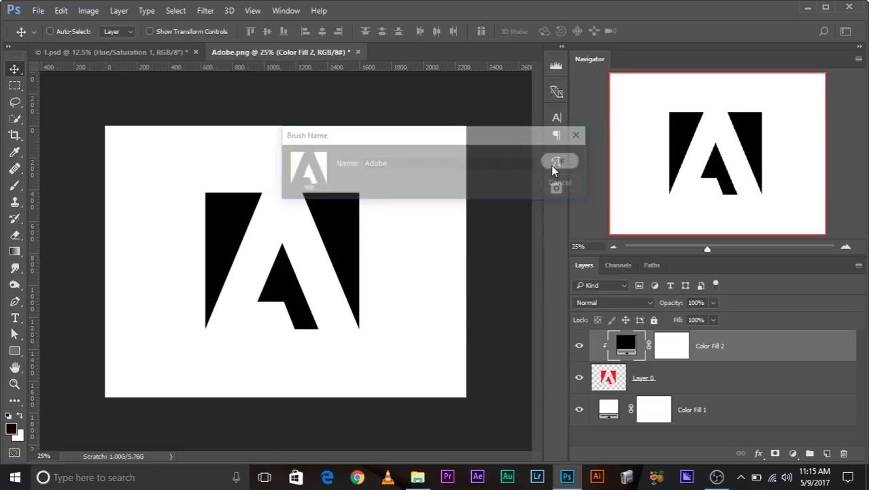
Switch to the Brush tool and pick the Adobe logo brush preset, declining rasterization
{"action": "left_click", "coordinate": [15, 185]}
{"action": "left_click", "coordinate": [68, 31]}
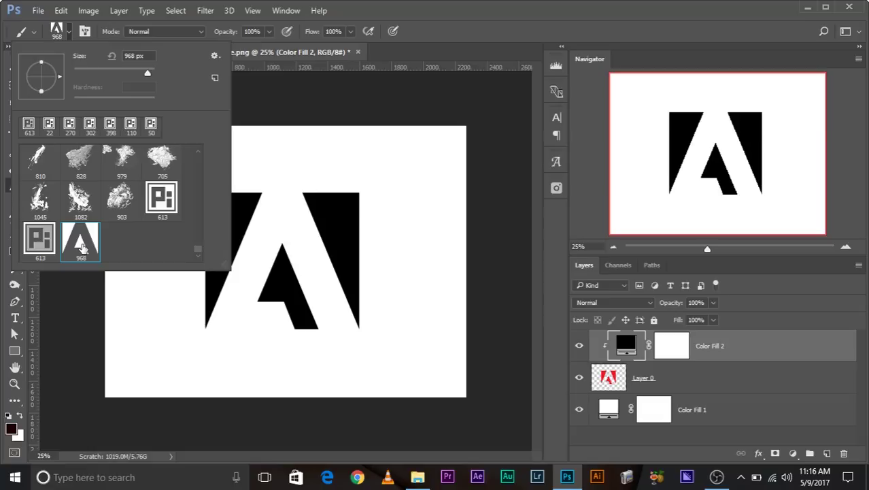
{"action": "left_click", "coordinate": [441, 205]}
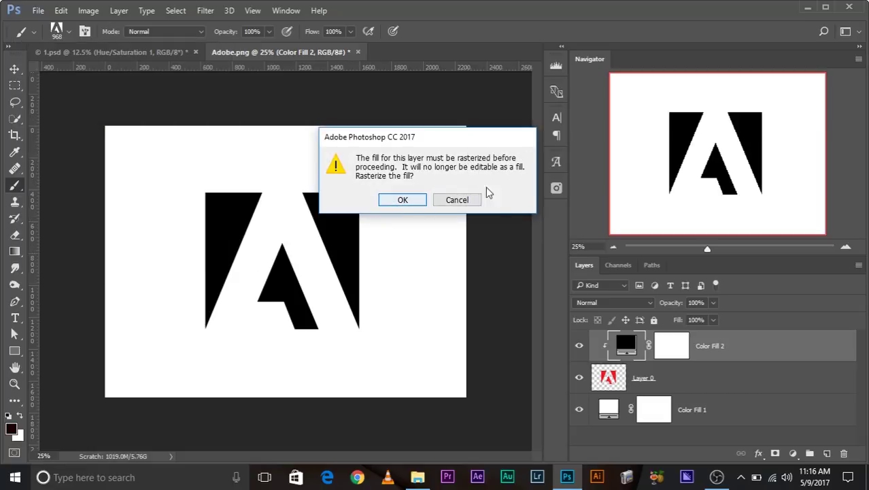
{"action": "left_click", "coordinate": [457, 200]}
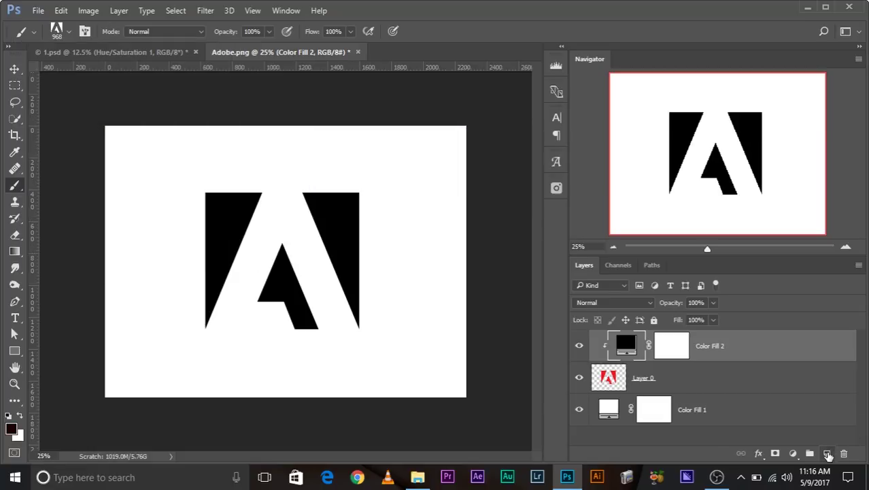
On a new layer, test-stamp several black Adobe logos across the canvas
{"action": "left_click", "coordinate": [827, 454]}
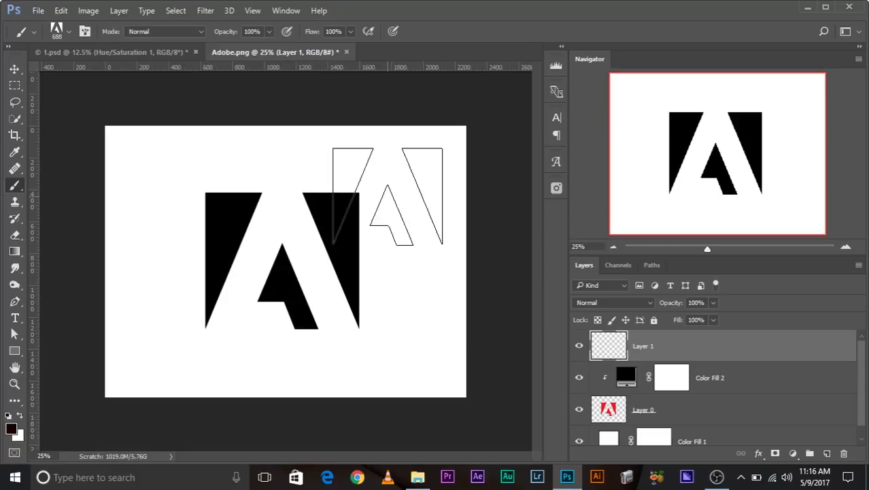
{"action": "left_click_drag", "start_coordinate": [388, 196], "coordinate": [238, 285]}
{"action": "key", "text": "ctrl+z"}
{"action": "left_click", "coordinate": [171, 190]}
{"action": "left_click", "coordinate": [380, 198]}
{"action": "left_click", "coordinate": [256, 299]}
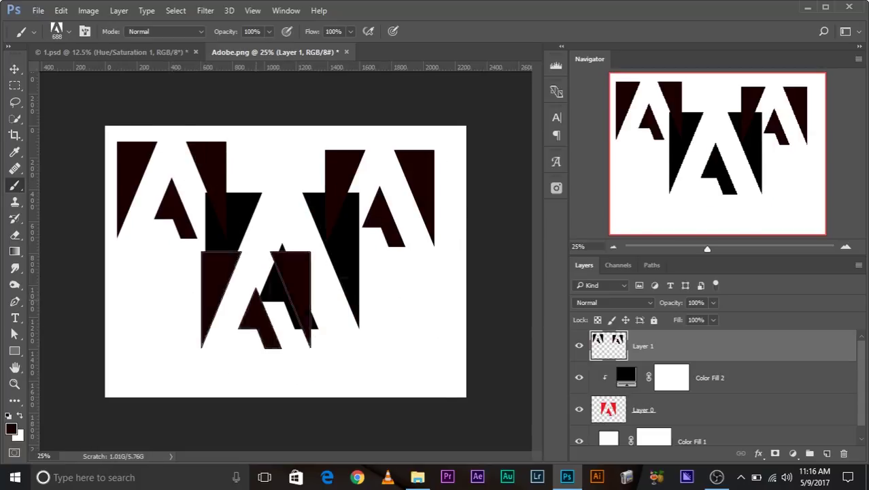
{"action": "left_click", "coordinate": [374, 327]}
{"action": "key", "text": "ctrl+z"}
Stamp a red ff0000 logo, then change the foreground colour to light green
{"action": "left_click", "coordinate": [10, 428]}
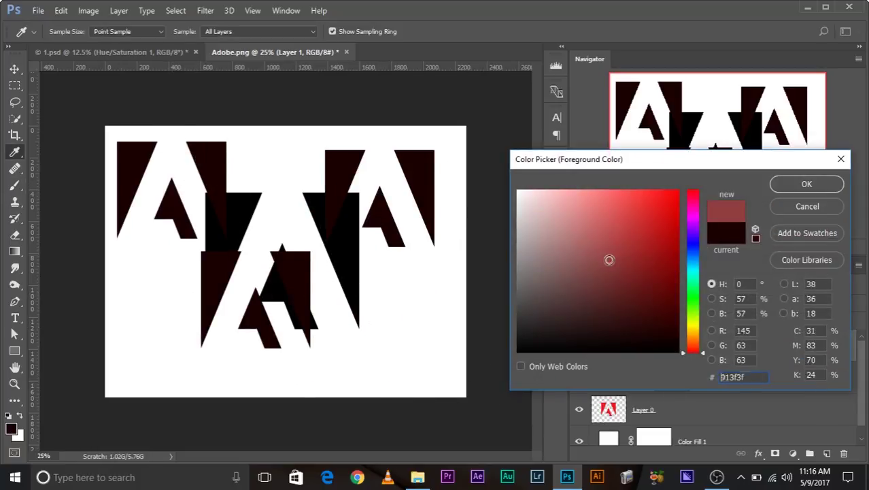
{"action": "type", "text": "ff0000"}
{"action": "left_click", "coordinate": [806, 184]}
{"action": "left_click", "coordinate": [321, 177]}
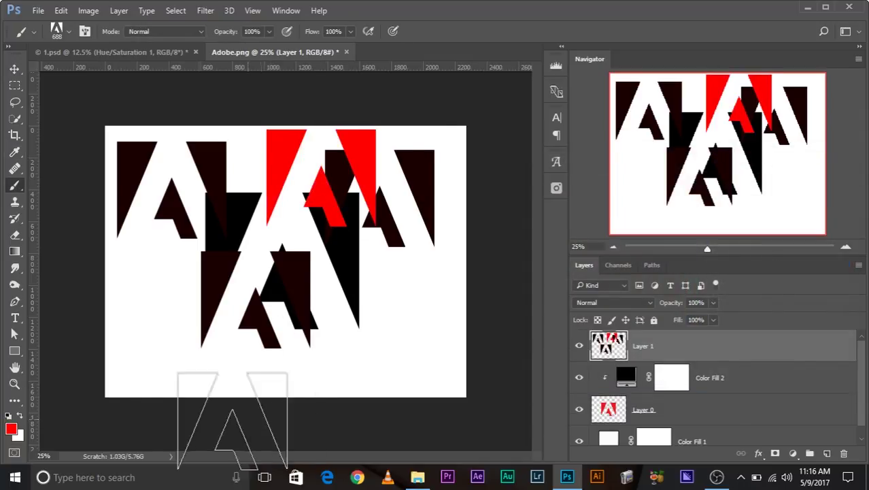
{"action": "left_click", "coordinate": [11, 428]}
{"action": "left_click", "coordinate": [690, 304]}
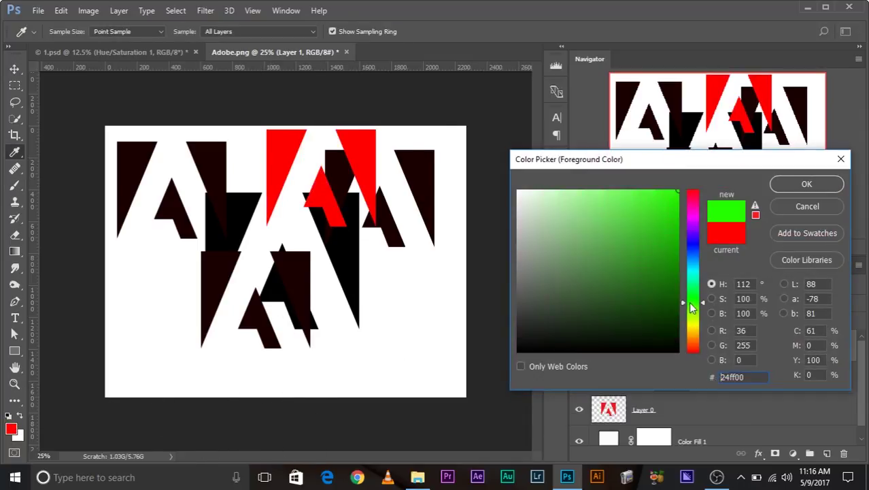
{"action": "left_click", "coordinate": [592, 238]}
{"action": "left_click", "coordinate": [806, 184]}
Undo the test stamps and extra layer, leaving the plain black logo
{"action": "key", "text": "ctrl+alt+z"}
{"action": "key", "text": "ctrl+alt+z"}
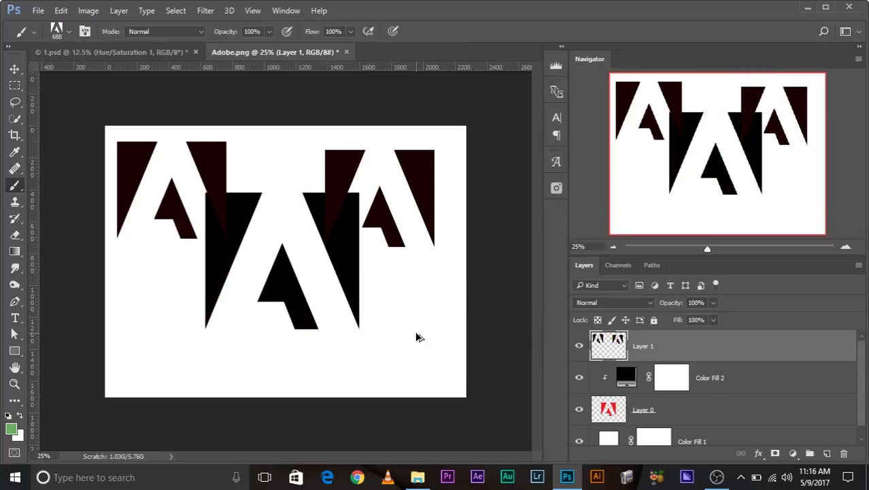
{"action": "key", "text": "ctrl+alt+z"}
{"action": "key", "text": "ctrl+alt+z"}
{"action": "key", "text": "ctrl+alt+z"}
{"action": "key", "text": "ctrl+alt+z"}
{"action": "key", "text": "ctrl+shift+z"}
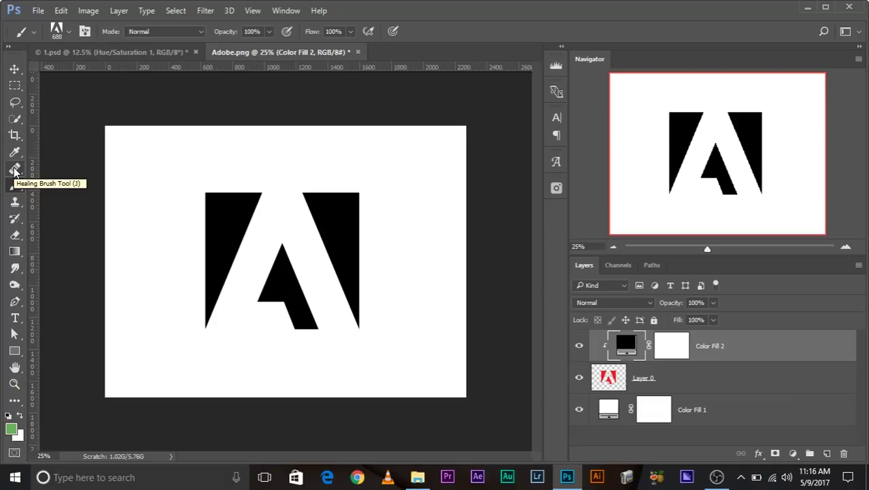
Open the File menu
{"action": "left_click", "coordinate": [37, 11]}
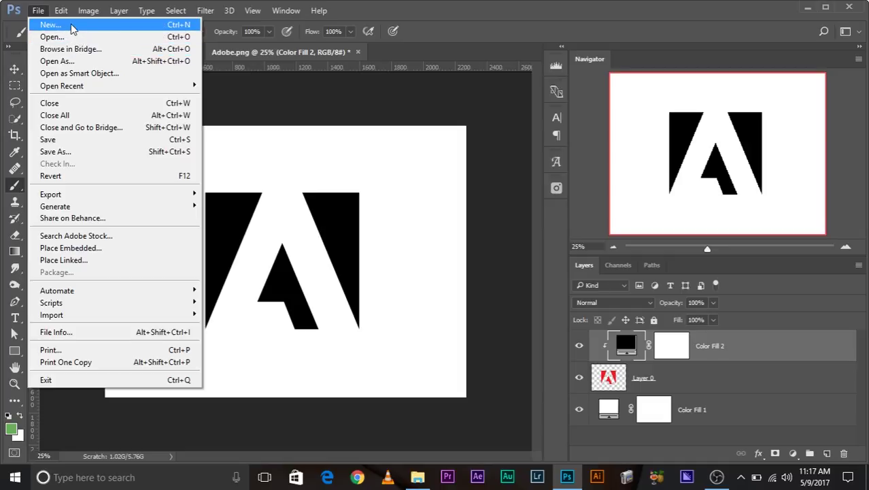
Create Untitled-1 with width and height 1000 px, 300 ppi, white background
{"action": "key", "text": "Escape"}
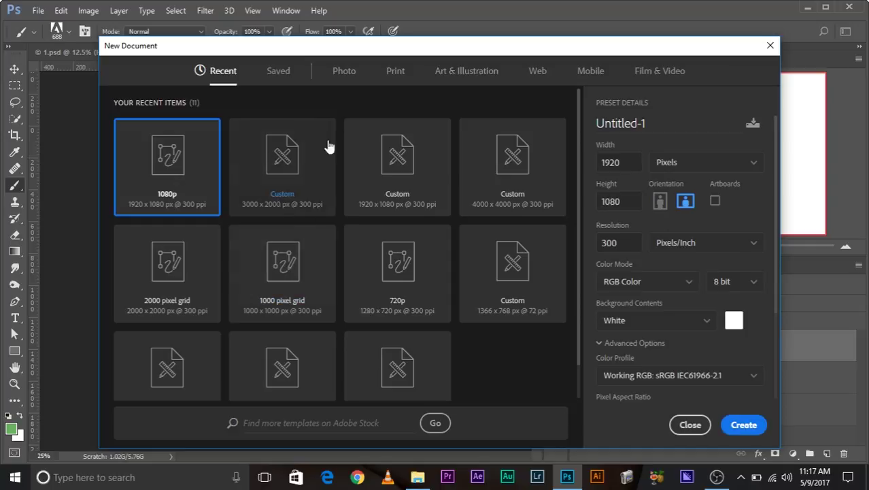
{"action": "left_click", "coordinate": [621, 162]}
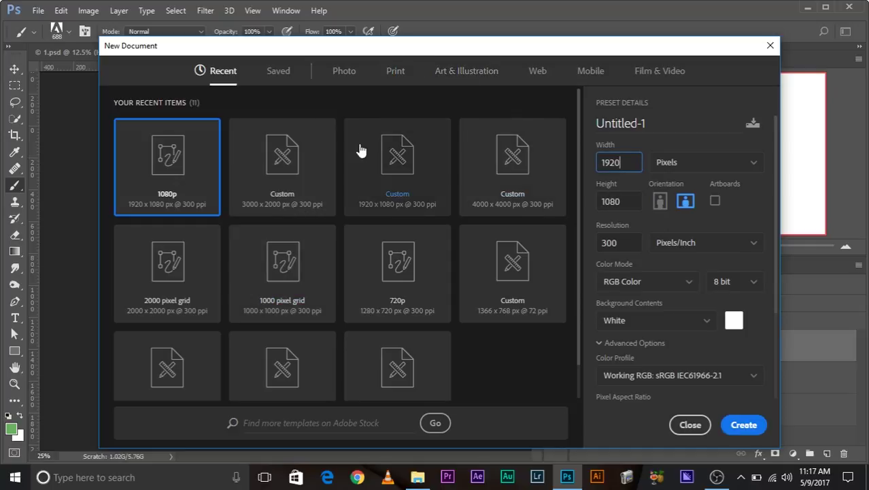
{"action": "type", "text": "1000"}
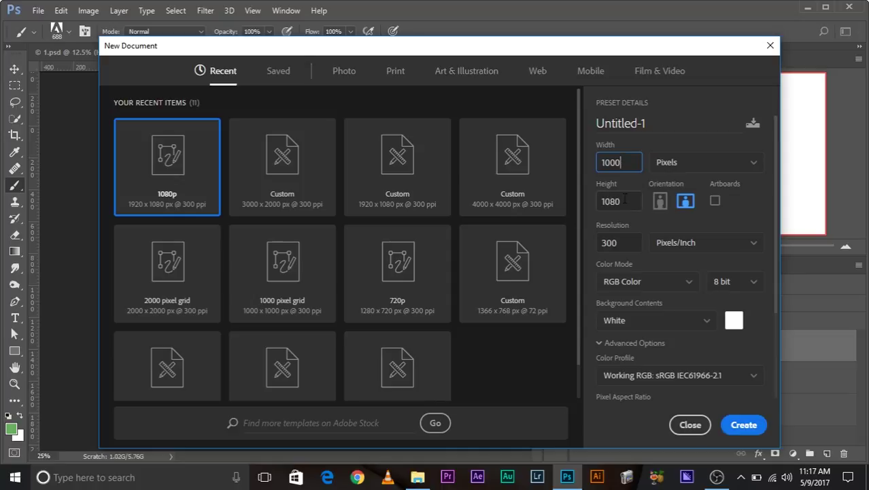
{"action": "key", "text": "ctrl+a"}
{"action": "type", "text": "500"}
{"action": "key", "text": "ctrl+a"}
{"action": "type", "text": "1000"}
{"action": "key", "text": "Tab"}
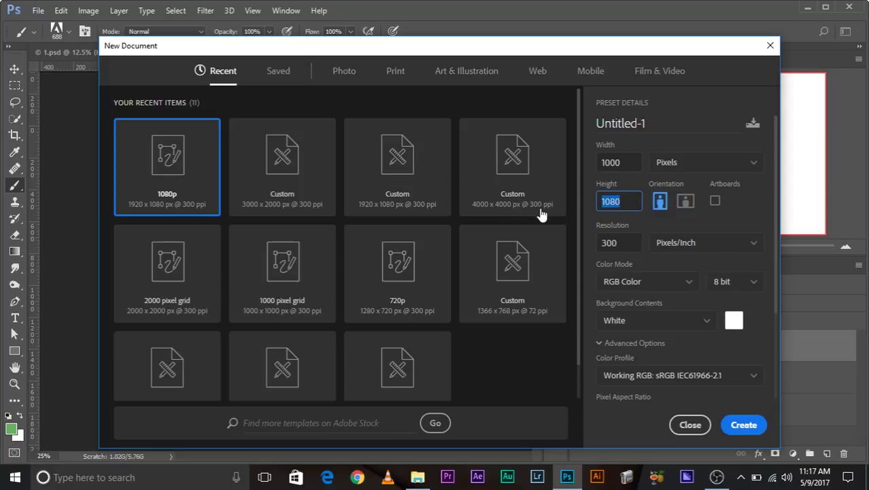
{"action": "type", "text": "1000"}
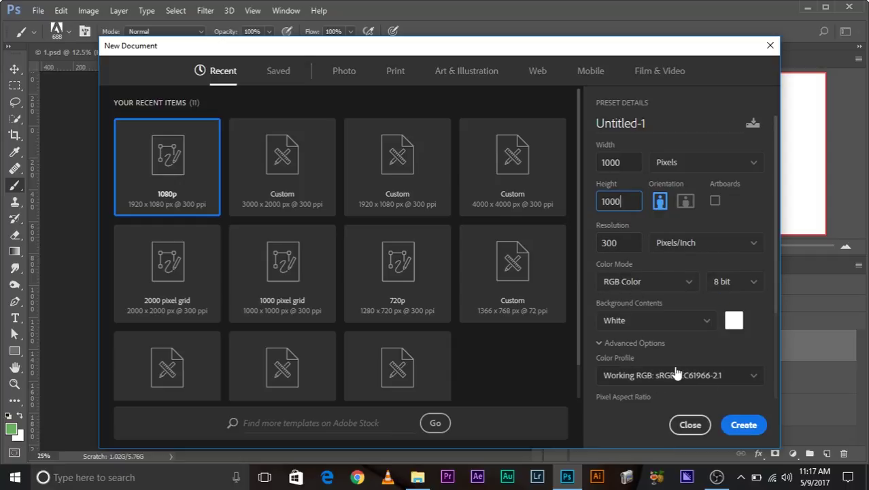
{"action": "left_click", "coordinate": [742, 423]}
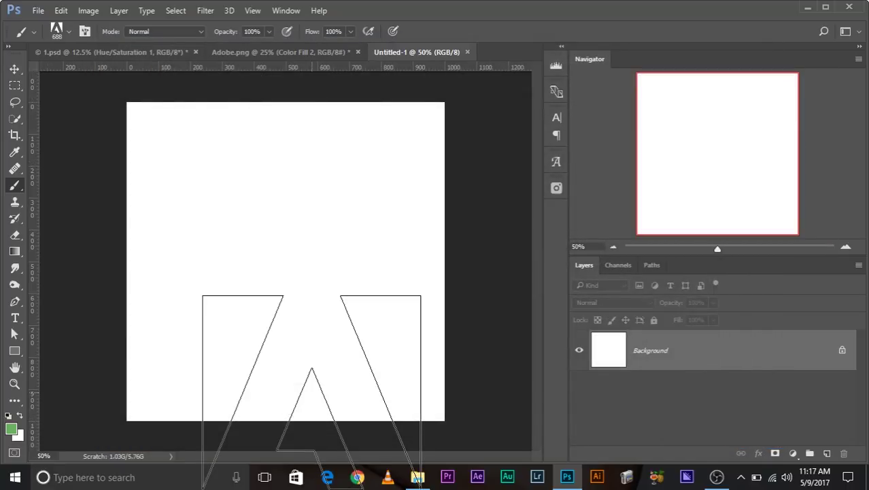
Start another new document from the File menu, then cancel it
{"action": "left_click_drag", "start_coordinate": [311, 393], "coordinate": [31, 21]}
{"action": "left_click", "coordinate": [38, 10]}
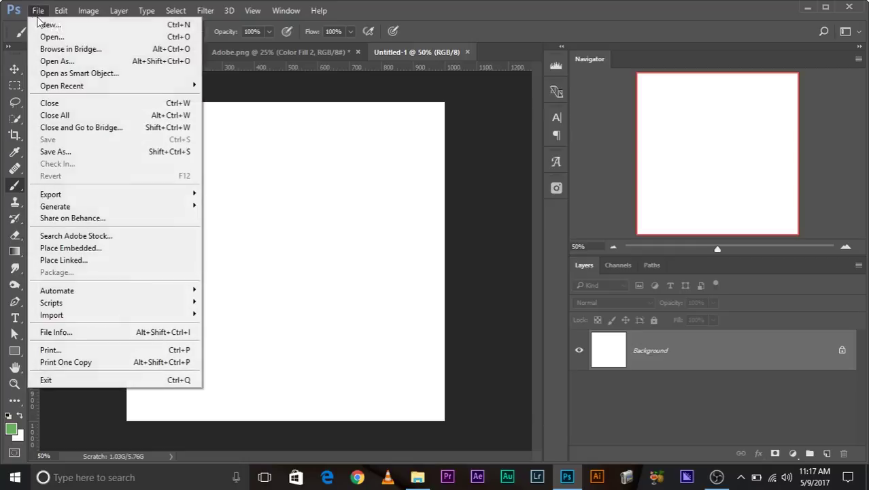
{"action": "left_click", "coordinate": [40, 23]}
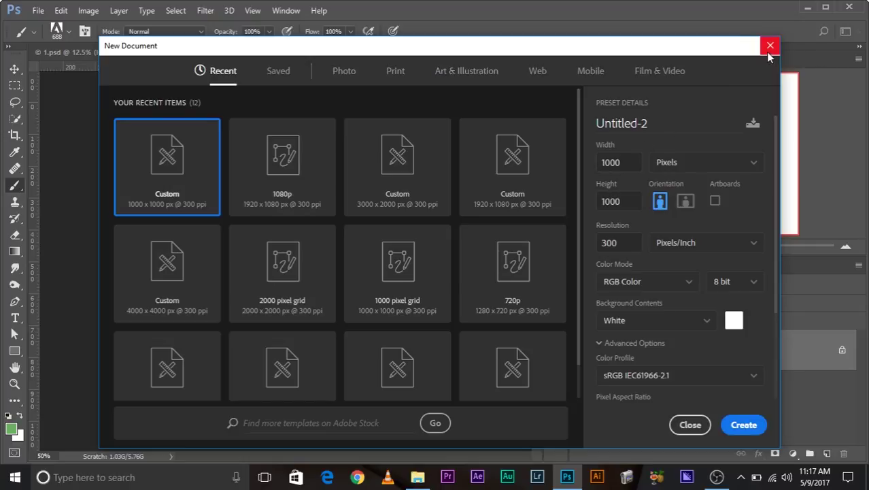
{"action": "left_click", "coordinate": [770, 46]}
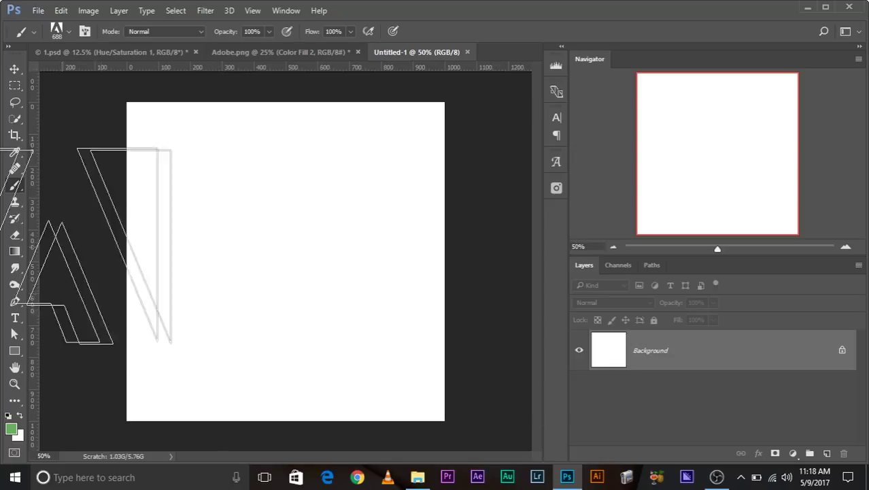
Set the Brush tool to the Hard Round preset and undo the stray green dot
{"action": "right_click", "coordinate": [11, 193]}
{"action": "left_click", "coordinate": [12, 193]}
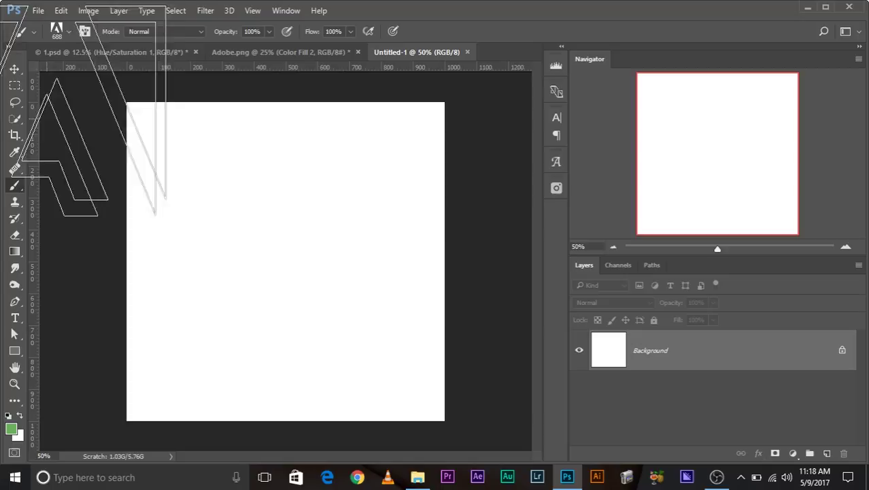
{"action": "left_click", "coordinate": [68, 31]}
{"action": "scroll", "coordinate": [98, 204], "scroll_direction": "up", "scroll_amount": 2}
{"action": "scroll", "coordinate": [99, 205], "scroll_direction": "up", "scroll_amount": 10}
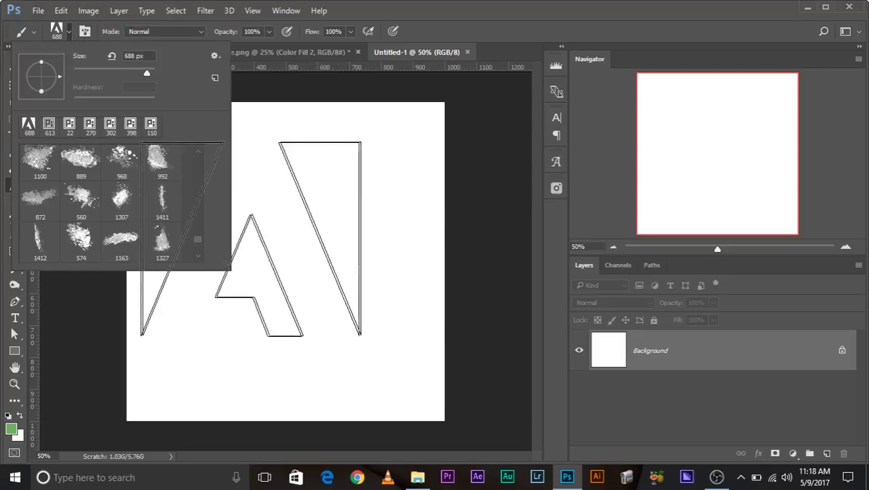
{"action": "left_click", "coordinate": [81, 165]}
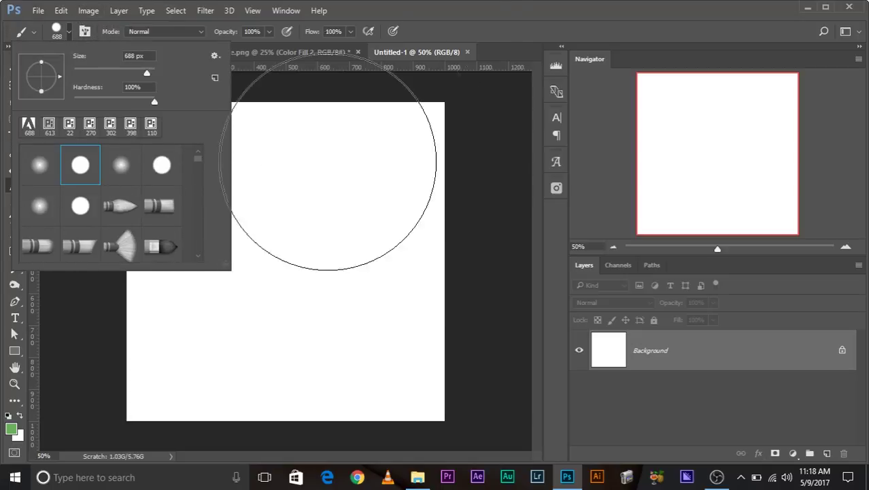
{"action": "left_click", "coordinate": [530, 227]}
{"action": "key", "text": "ctrl+z"}
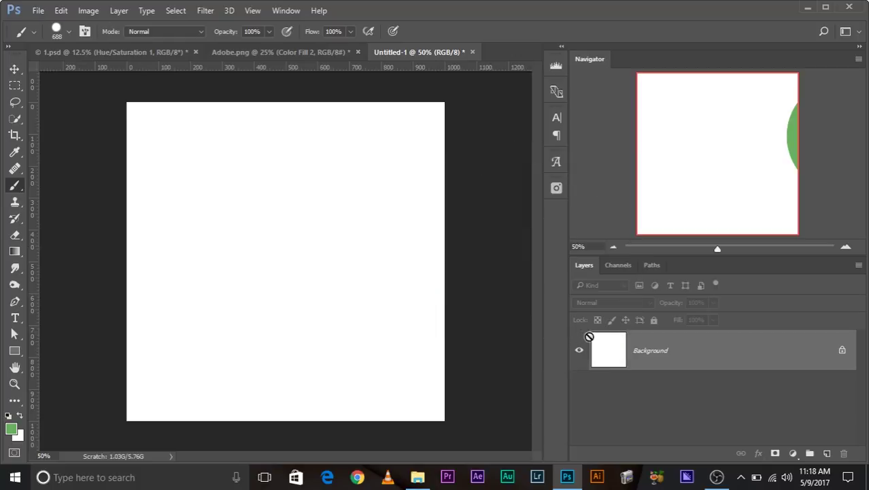
On a new Layer 1, paint one black 000000 circle with a ~628 px brush
{"action": "left_click", "coordinate": [827, 453]}
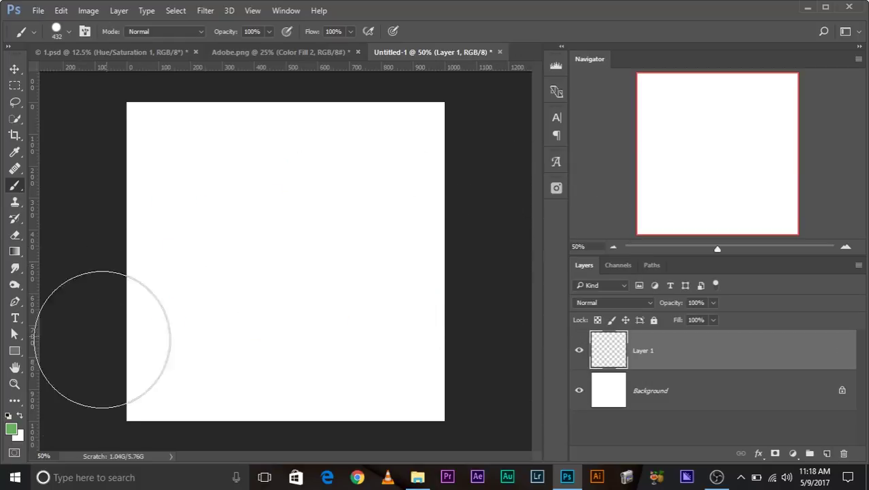
{"action": "left_click", "coordinate": [12, 429]}
{"action": "type", "text": "000000"}
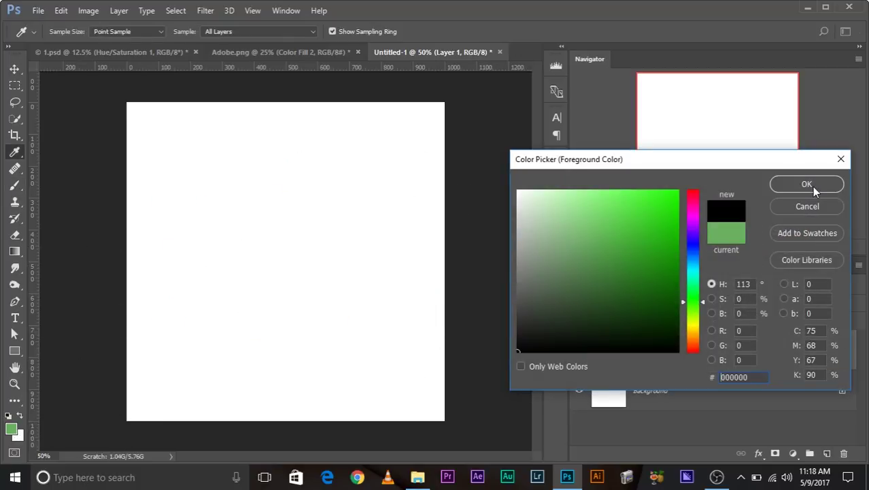
{"action": "key", "text": "Return"}
{"action": "mouse_move", "coordinate": [239, 211]}
{"action": "left_mouse_down"}
{"action": "mouse_move", "coordinate": [281, 231]}
{"action": "mouse_move", "coordinate": [230, 236]}
{"action": "mouse_move", "coordinate": [217, 215]}
{"action": "mouse_move", "coordinate": [272, 236]}
{"action": "left_mouse_up"}
{"action": "left_click", "coordinate": [233, 219]}
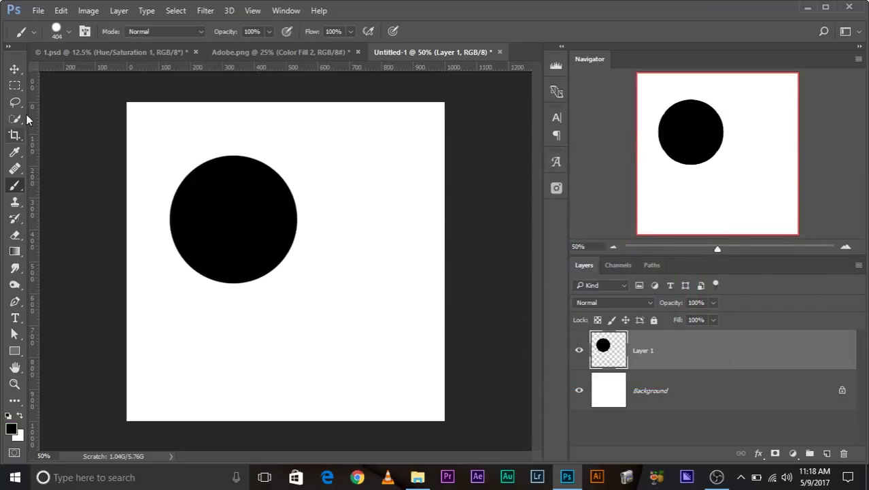
Switch to the Rectangular Marquee tool from the selection tool group
{"action": "left_click", "coordinate": [15, 85]}
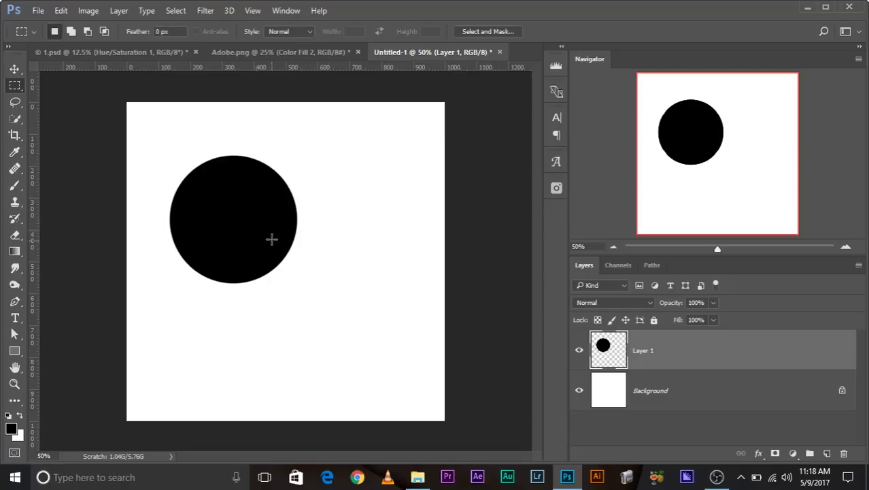
{"action": "right_click", "coordinate": [19, 86]}
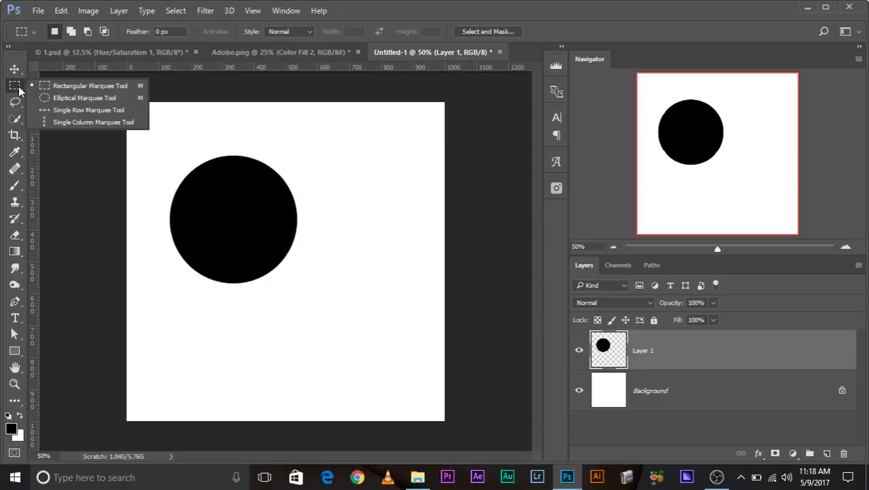
{"action": "left_click", "coordinate": [19, 86]}
Select the Eraser tool and shrink it to 29 px
{"action": "left_click", "coordinate": [15, 252]}
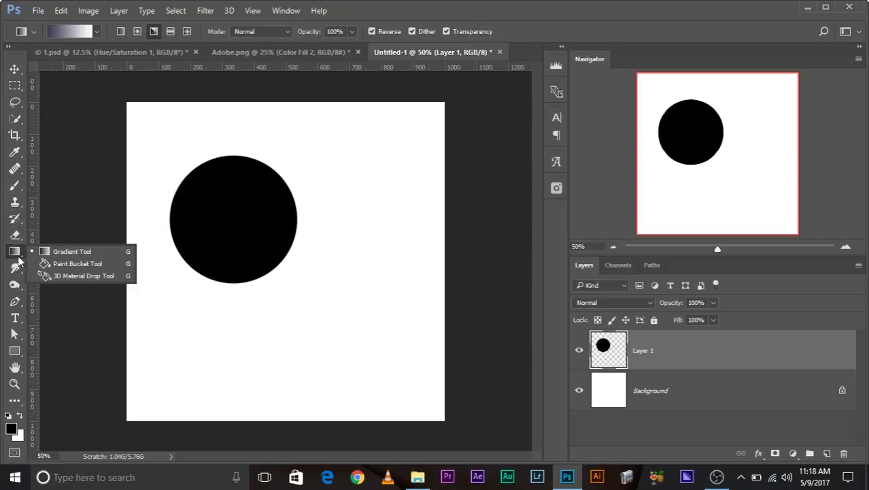
{"action": "left_click", "coordinate": [15, 267]}
{"action": "left_click_drag", "start_coordinate": [15, 268], "coordinate": [9, 239]}
{"action": "left_click", "coordinate": [15, 235]}
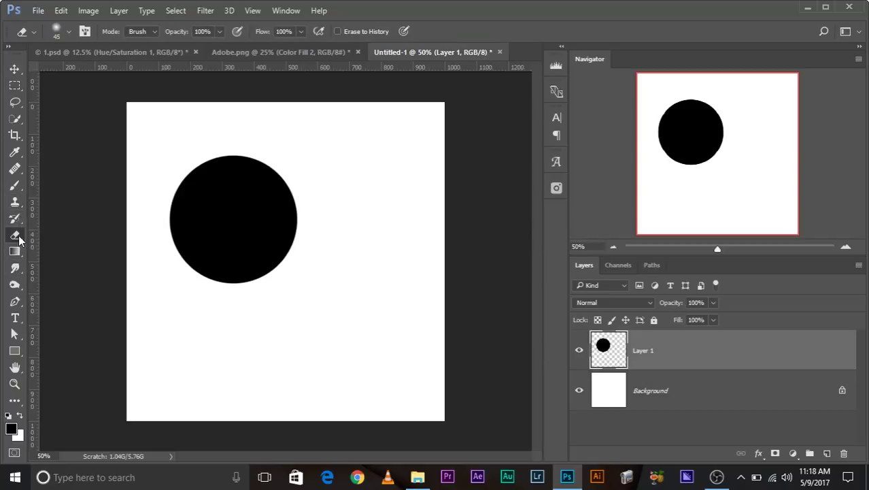
{"action": "right_click", "coordinate": [15, 235]}
{"action": "right_click", "coordinate": [248, 219]}
{"action": "left_click_drag", "start_coordinate": [242, 180], "coordinate": [242, 194]}
{"action": "mouse_move", "coordinate": [196, 179]}
{"action": "left_mouse_down"}
{"action": "mouse_move", "coordinate": [207, 188]}
{"action": "mouse_move", "coordinate": [197, 182]}
{"action": "left_mouse_up"}
Erase two eye dots and a straight mouth bar, redoing a crooked first mouth
{"action": "left_click", "coordinate": [206, 202]}
{"action": "left_click", "coordinate": [262, 201]}
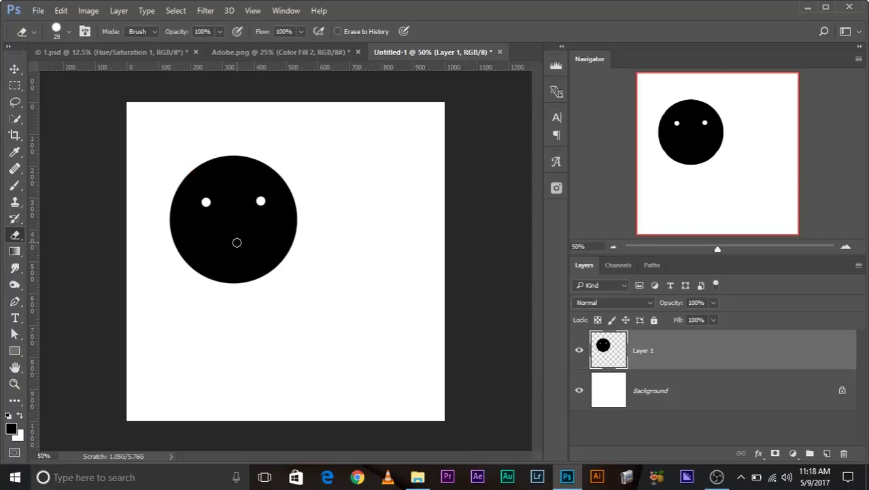
{"action": "left_click", "coordinate": [207, 243]}
{"action": "left_click", "coordinate": [258, 243], "text": "shift"}
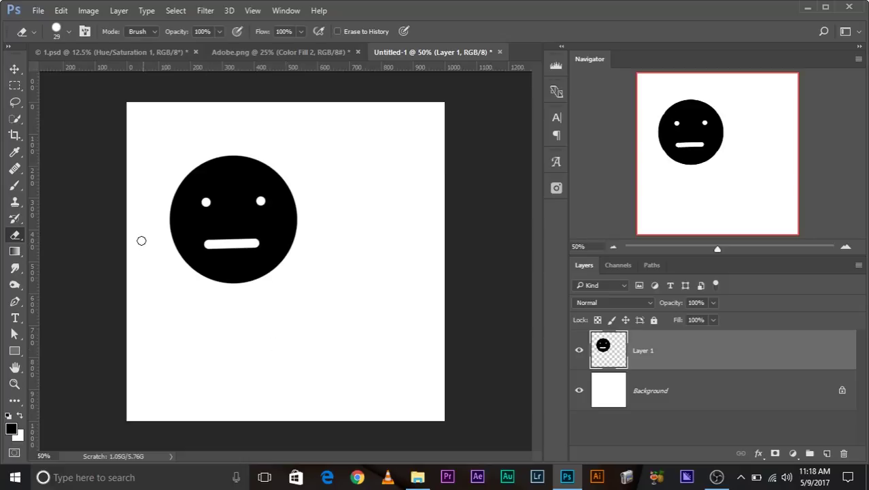
{"action": "key", "text": "ctrl+alt+z"}
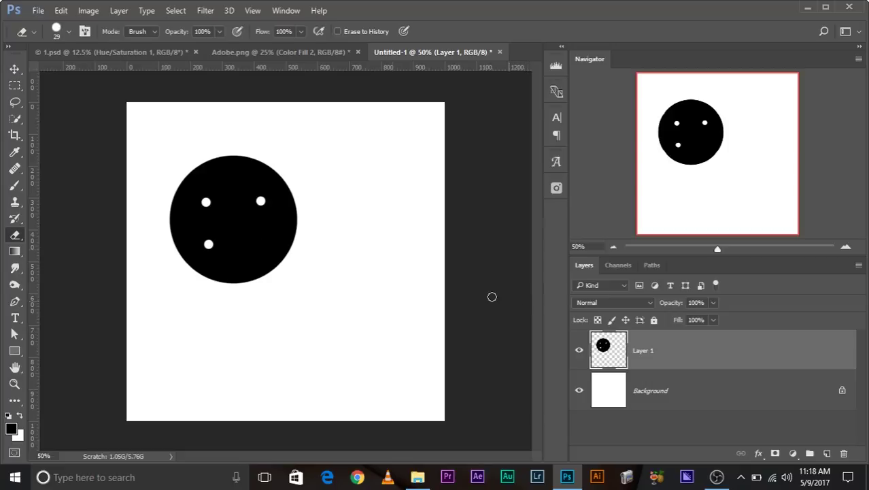
{"action": "key", "text": "ctrl+alt+z"}
{"action": "left_click", "coordinate": [208, 244]}
{"action": "left_click", "coordinate": [257, 246], "text": "shift"}
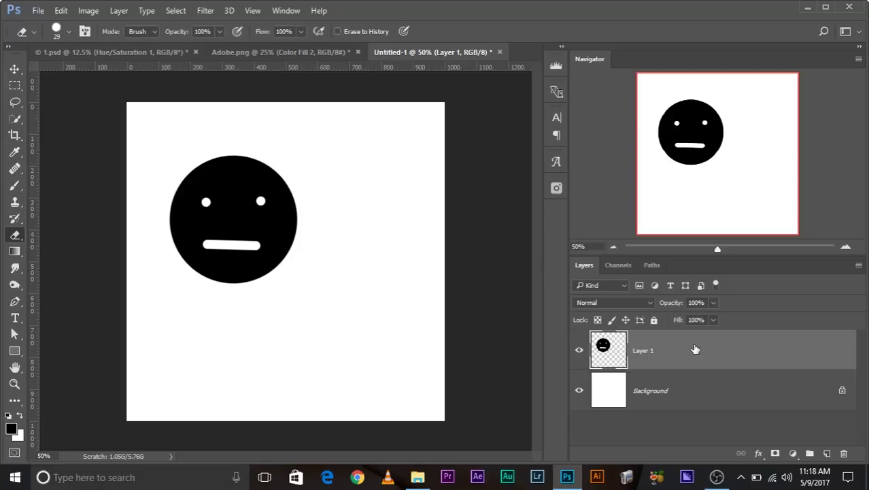
Free-transform the face on Layer 1 up to 160.4% and commit
{"action": "key", "text": "ctrl+t"}
{"action": "left_click_drag", "start_coordinate": [297, 283], "coordinate": [396, 337]}
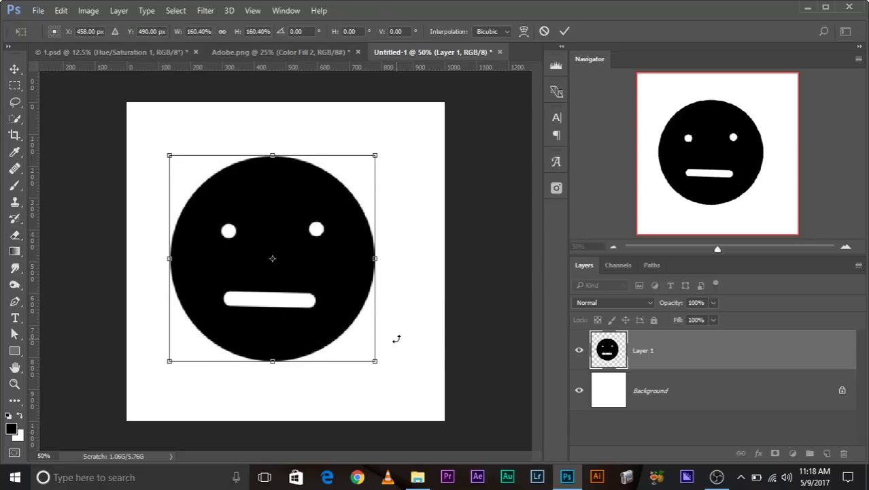
{"action": "key", "text": "Return"}
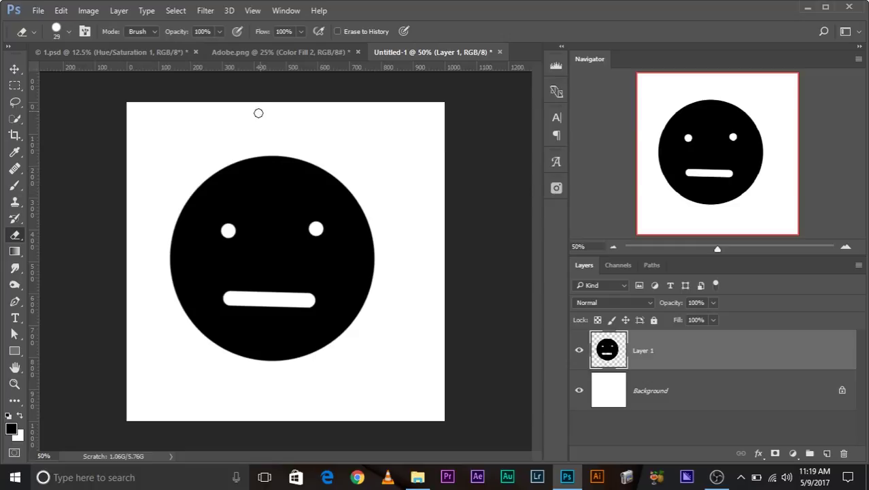
Set the foreground colour to light grey #bbbbbb
{"action": "left_click", "coordinate": [10, 427]}
{"action": "type", "text": "bbbbbb"}
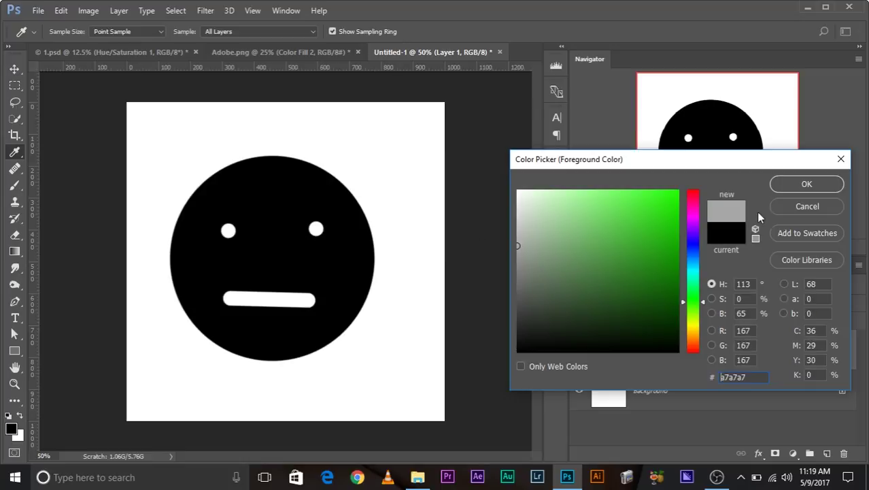
{"action": "left_click", "coordinate": [807, 184]}
Add a new empty layer for the hair and shrink the brush for thin strokes
{"action": "left_click_drag", "start_coordinate": [209, 166], "coordinate": [215, 186]}
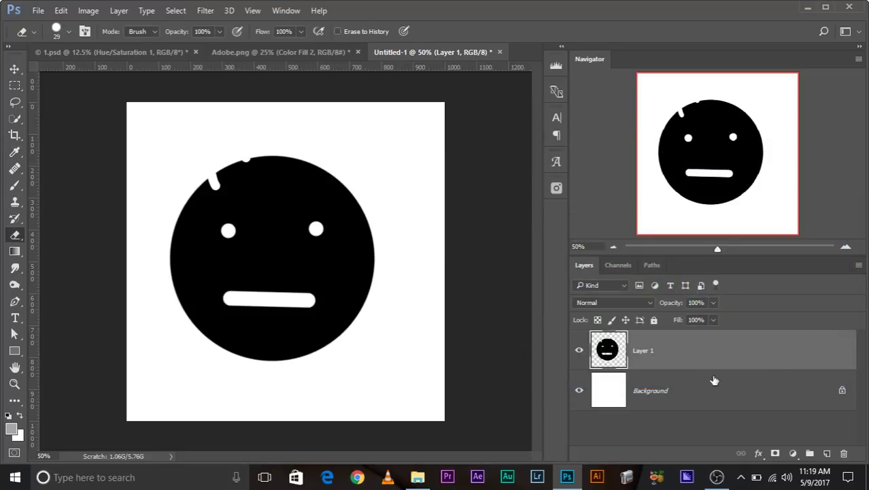
{"action": "left_click", "coordinate": [827, 453]}
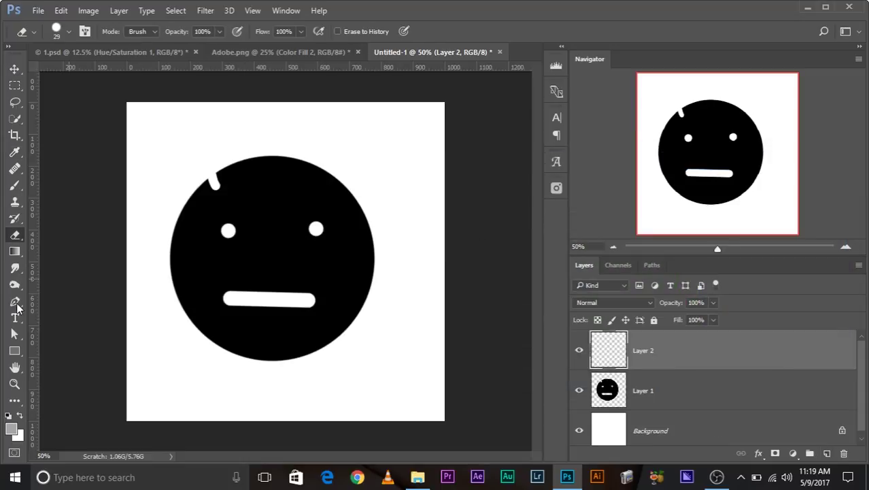
{"action": "left_click", "coordinate": [15, 185]}
{"action": "key", "text": "ctrl+alt+z"}
{"action": "key", "text": "ctrl+alt+z"}
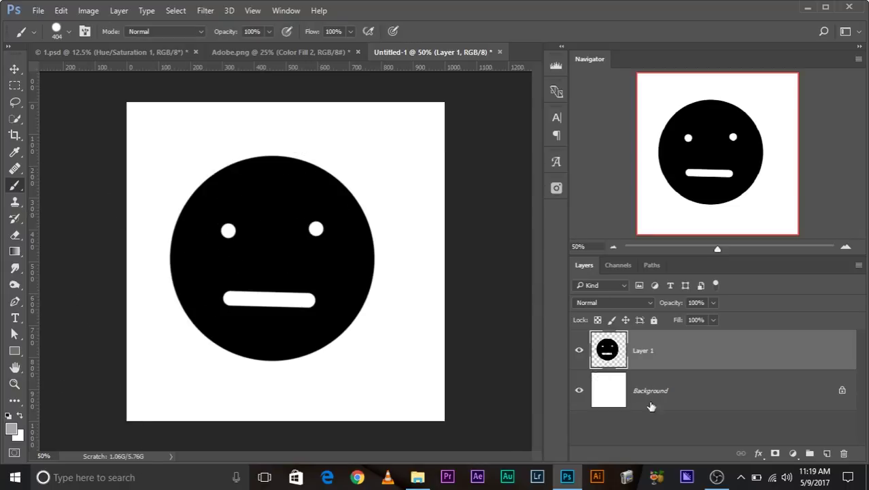
{"action": "left_click", "coordinate": [827, 453]}
{"action": "left_click_drag", "start_coordinate": [188, 231], "coordinate": [164, 227]}
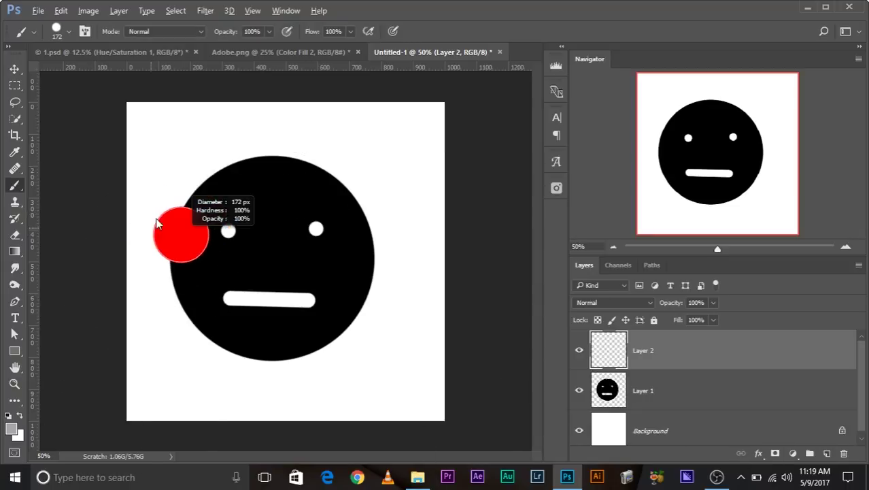
{"action": "mouse_move", "coordinate": [189, 172]}
{"action": "left_mouse_down"}
{"action": "mouse_move", "coordinate": [168, 176]}
{"action": "mouse_move", "coordinate": [184, 143]}
{"action": "mouse_move", "coordinate": [215, 122]}
{"action": "left_mouse_up"}
{"action": "key", "text": "ctrl+z"}
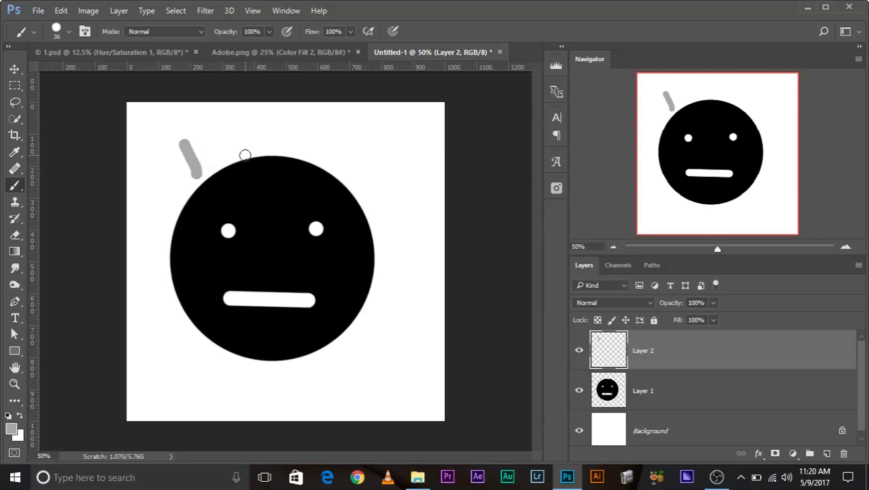
Paint five grey hair strokes radiating above and to the right of the face
{"action": "left_click_drag", "start_coordinate": [243, 156], "coordinate": [238, 113]}
{"action": "left_click_drag", "start_coordinate": [292, 154], "coordinate": [303, 126]}
{"action": "left_click_drag", "start_coordinate": [329, 155], "coordinate": [356, 136]}
{"action": "left_click_drag", "start_coordinate": [359, 185], "coordinate": [400, 166]}
{"action": "left_click_drag", "start_coordinate": [382, 222], "coordinate": [417, 215]}
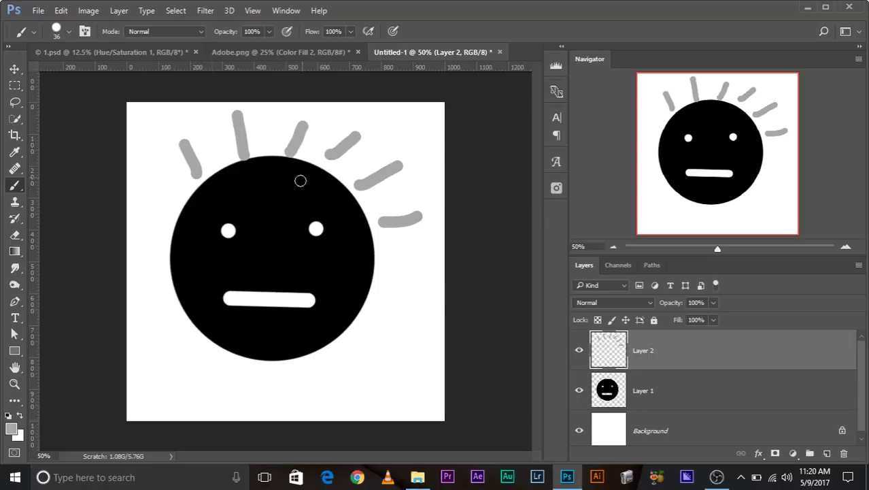
Define the face drawing as a brush preset named 'F'
{"action": "left_click", "coordinate": [66, 11]}
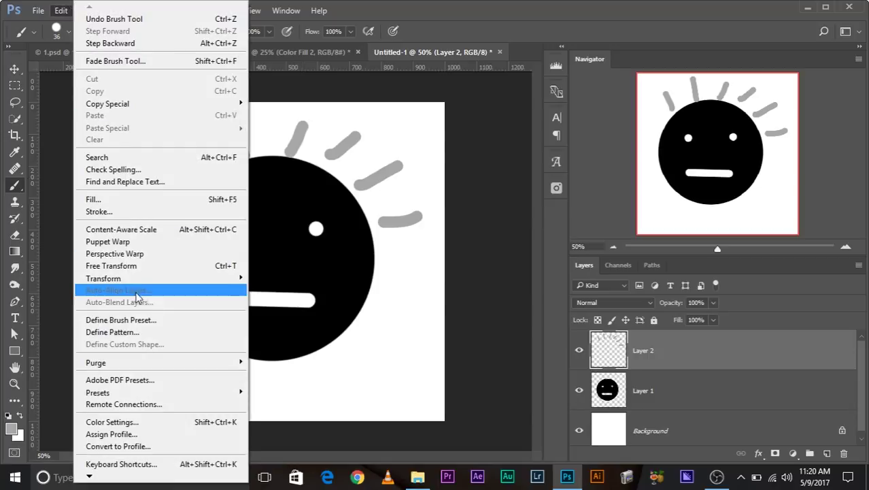
{"action": "left_click", "coordinate": [119, 320]}
{"action": "left_click", "coordinate": [453, 162]}
{"action": "left_click_drag", "start_coordinate": [454, 161], "coordinate": [212, 166]}
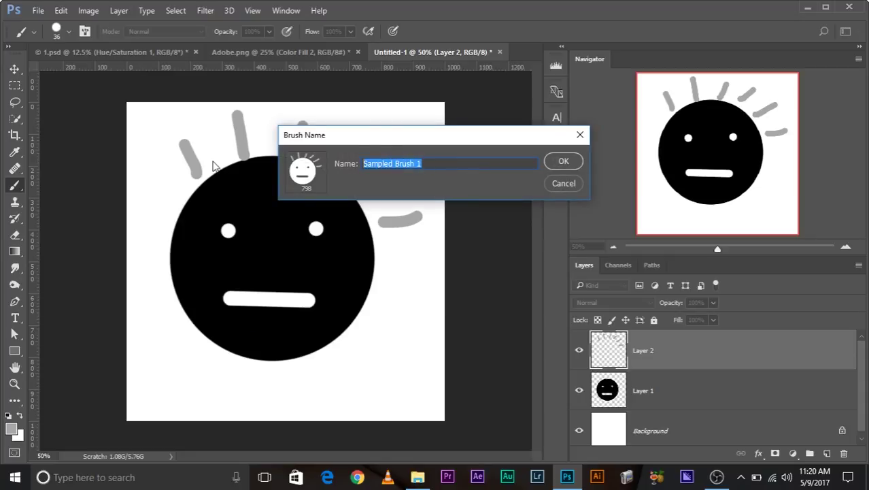
{"action": "type", "text": "Funnnn"}
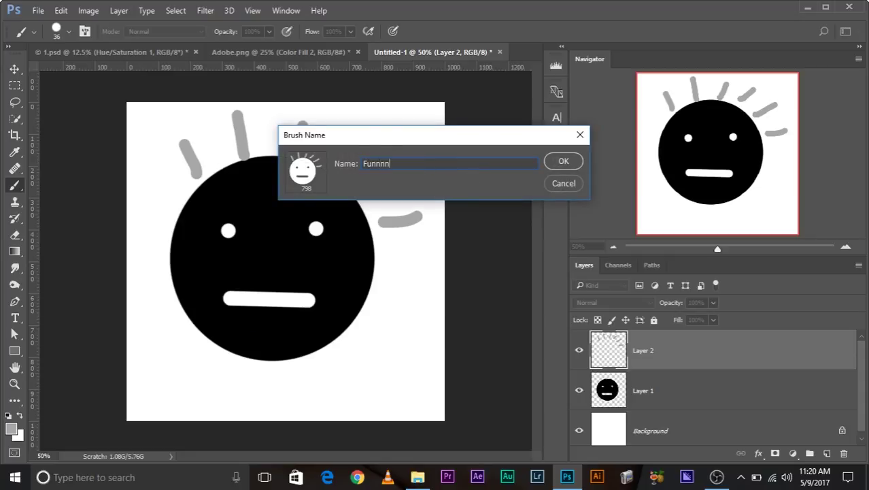
{"action": "left_click", "coordinate": [574, 166]}
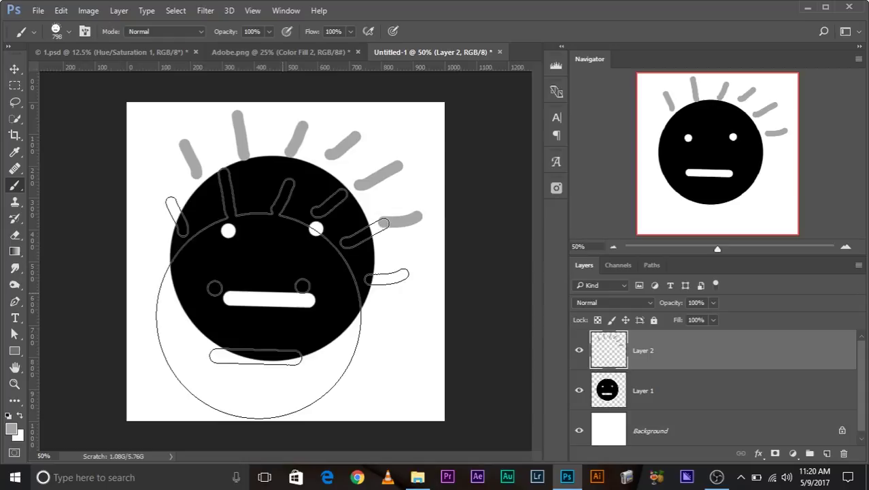
Add a new empty Layer 3 and hide Layers 1 and 2
{"action": "left_click", "coordinate": [826, 453]}
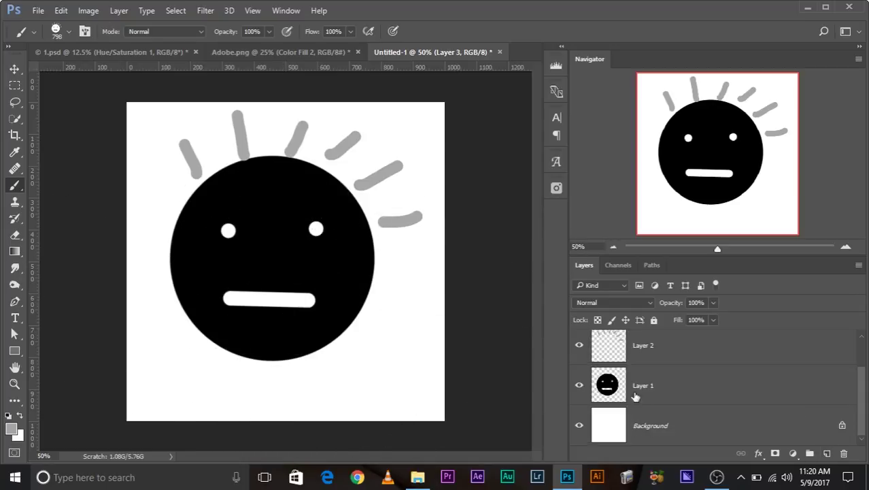
{"action": "left_click_drag", "start_coordinate": [579, 345], "coordinate": [624, 390]}
{"action": "scroll", "coordinate": [624, 390], "scroll_direction": "up", "scroll_amount": 2}
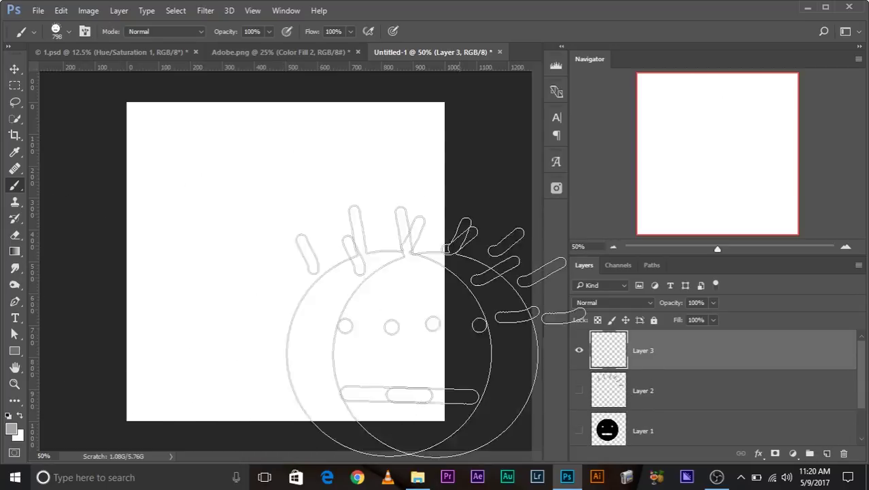
Set the foreground to red, test-stamp the face brush on Layer 3, then undo it
{"action": "left_click", "coordinate": [11, 430]}
{"action": "left_click", "coordinate": [692, 348]}
{"action": "left_click", "coordinate": [675, 213]}
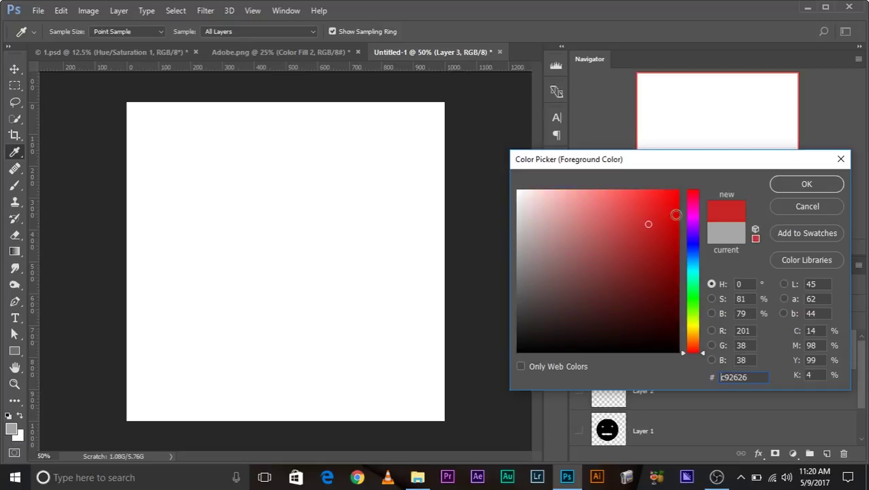
{"action": "left_click", "coordinate": [835, 178]}
{"action": "left_click", "coordinate": [320, 254]}
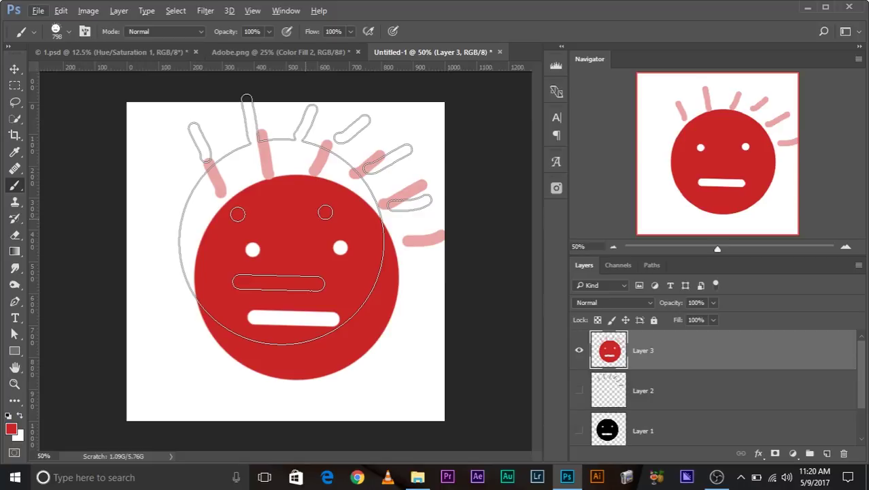
{"action": "key", "text": "ctrl+z"}
Add a Solid Color fill layer above Layer 2 in bright yellow e4ff00
{"action": "left_click", "coordinate": [713, 396]}
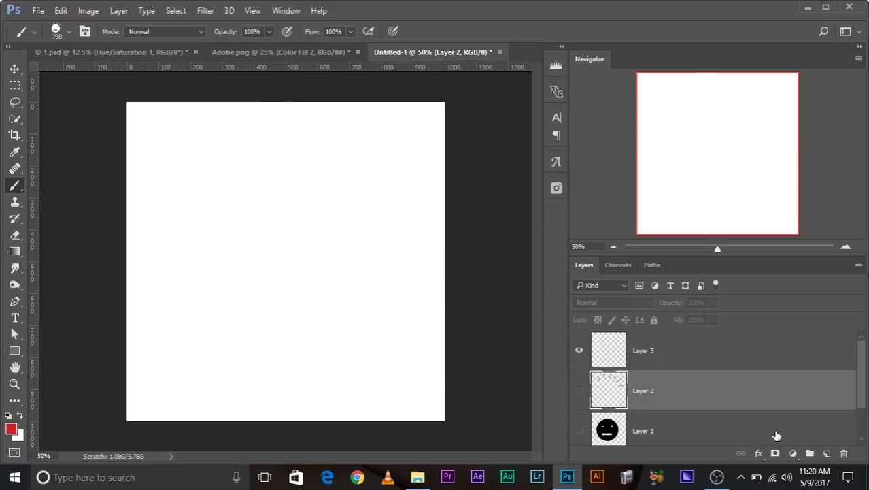
{"action": "left_click", "coordinate": [793, 453]}
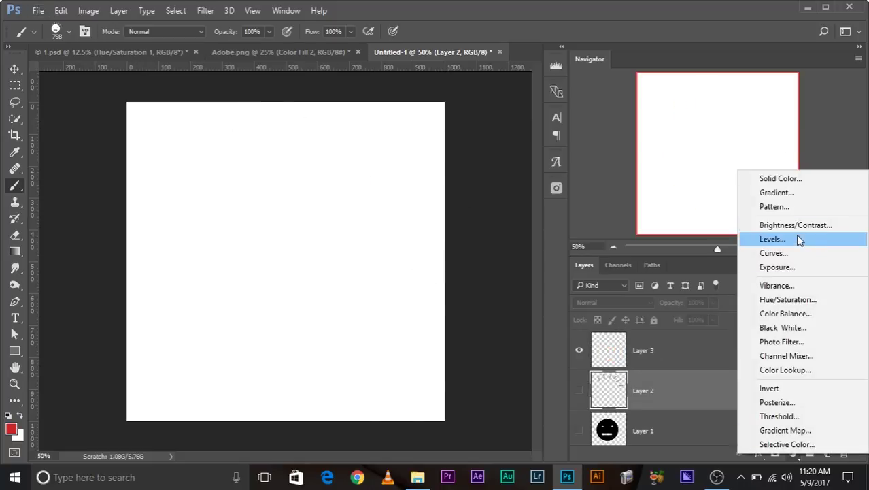
{"action": "left_click", "coordinate": [782, 178]}
{"action": "left_click", "coordinate": [646, 271]}
{"action": "mouse_move", "coordinate": [691, 306]}
{"action": "left_mouse_down"}
{"action": "mouse_move", "coordinate": [692, 315]}
{"action": "mouse_move", "coordinate": [821, 146]}
{"action": "left_mouse_up"}
{"action": "left_click", "coordinate": [640, 200]}
{"action": "left_click", "coordinate": [657, 194]}
{"action": "left_click", "coordinate": [690, 322]}
{"action": "key", "text": "Return"}
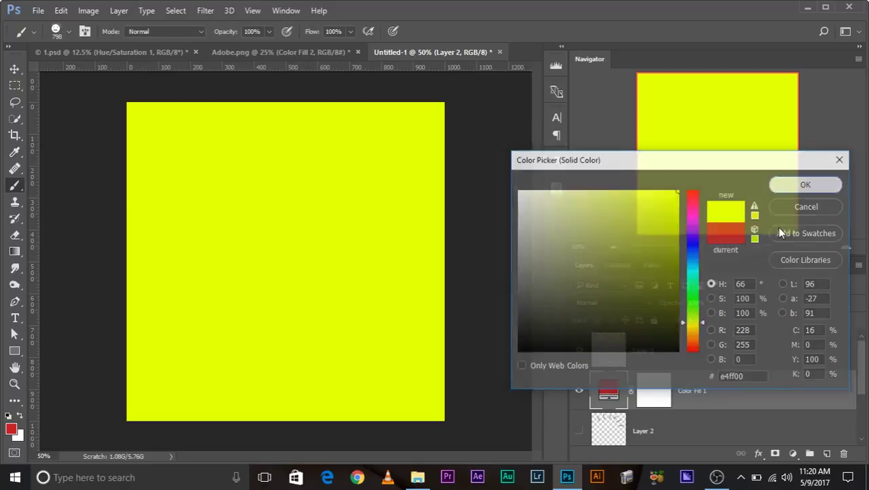
Add a new empty layer and test-stamp the sun brush on it
{"action": "key", "text": "ctrl+shift+alt+n"}
{"action": "key", "text": "b"}
{"action": "left_click", "coordinate": [257, 275]}
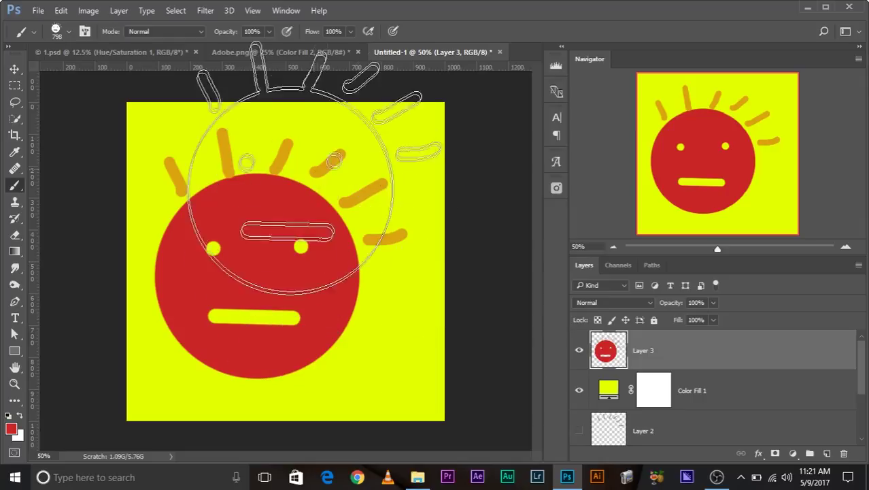
Undo the sun stamp and stamp the red face on a new layer in 1.psd
{"action": "key", "text": "ctrl+z"}
{"action": "left_click", "coordinate": [138, 53]}
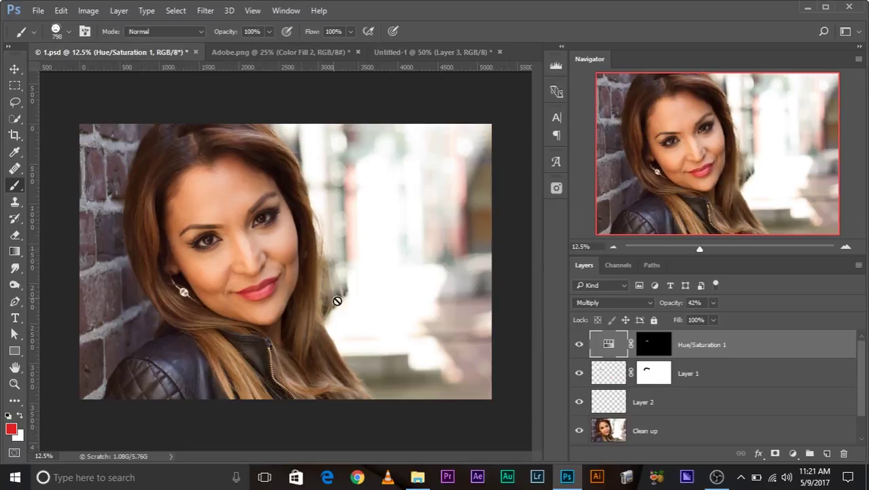
{"action": "left_click", "coordinate": [827, 453]}
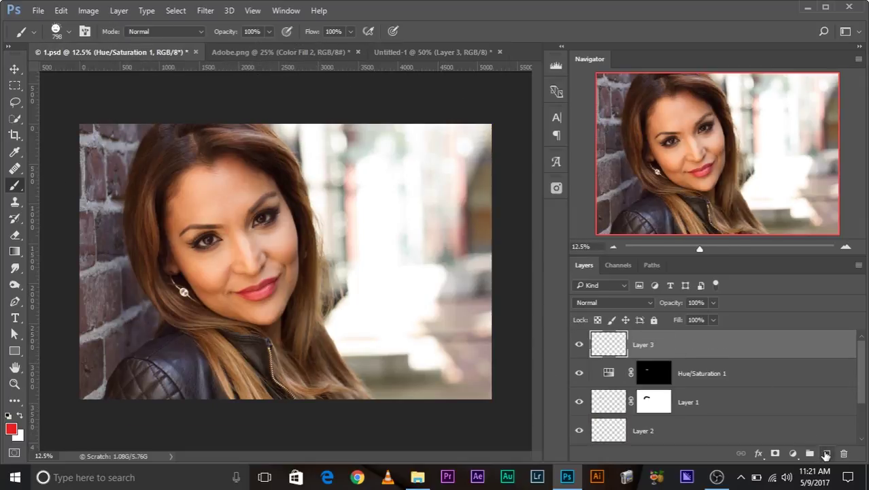
{"action": "left_click", "coordinate": [217, 267]}
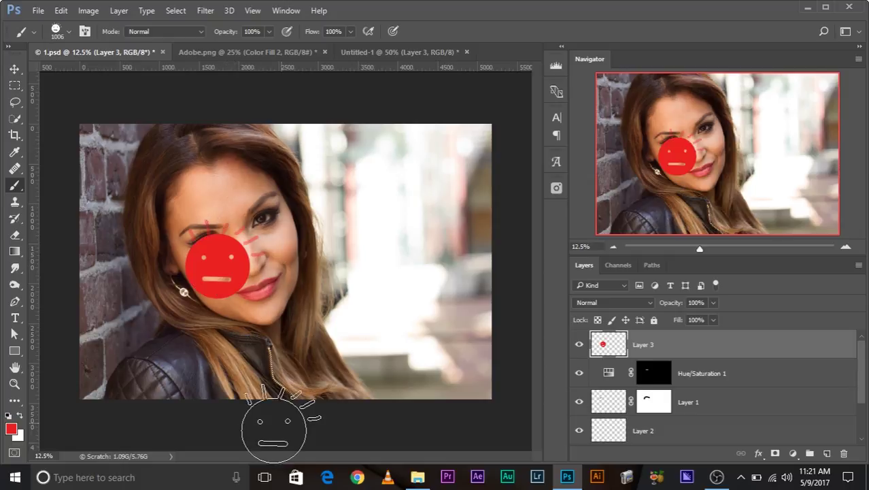
Inspect the face stamp up close, delete test Layer 3, and switch to Adobe.png
{"action": "key", "text": "ctrl+plus"}
{"action": "key", "text": "ctrl+plus"}
{"action": "key", "text": "ctrl+plus"}
{"action": "key", "text": "ctrl+plus"}
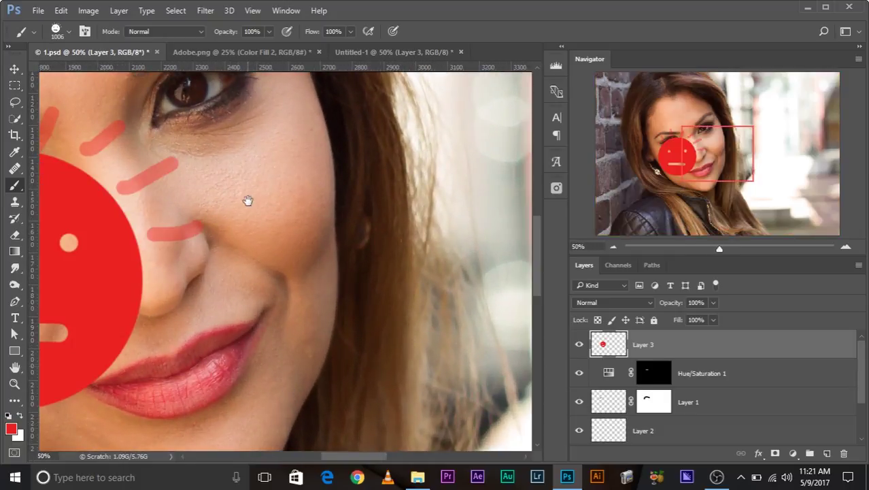
{"action": "left_click_drag", "start_coordinate": [247, 201], "coordinate": [278, 203]}
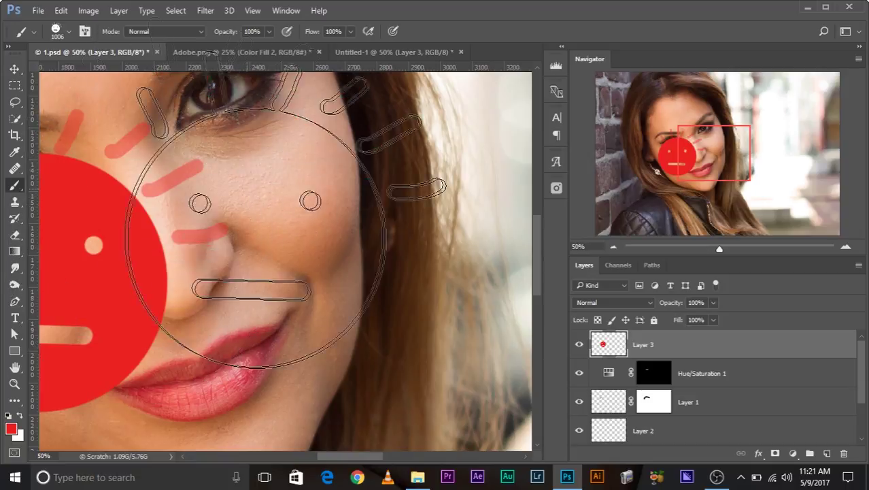
{"action": "left_click_drag", "start_coordinate": [256, 238], "coordinate": [339, 295]}
{"action": "key", "text": "ctrl+z"}
{"action": "left_click_drag", "start_coordinate": [237, 247], "coordinate": [257, 301]}
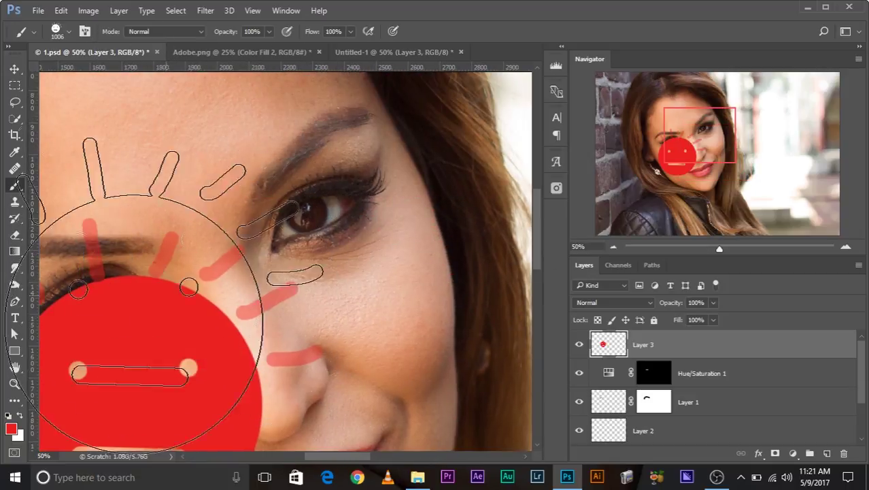
{"action": "key", "text": "ctrl+minus"}
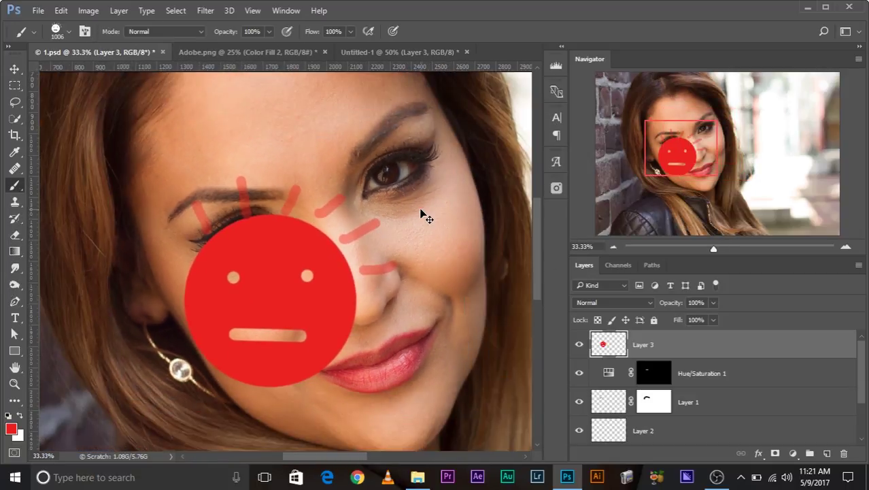
{"action": "key", "text": "ctrl+minus"}
{"action": "key", "text": "ctrl+minus"}
{"action": "key", "text": "ctrl+minus"}
{"action": "left_click_drag", "start_coordinate": [789, 354], "coordinate": [843, 453]}
{"action": "left_click", "coordinate": [333, 53]}
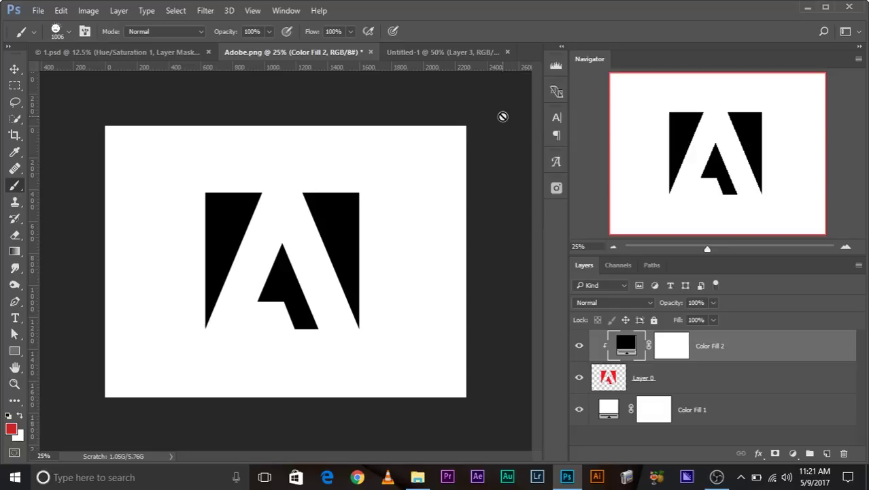
Close Adobe.png and Untitled-1 without saving changes
{"action": "left_click", "coordinate": [370, 53]}
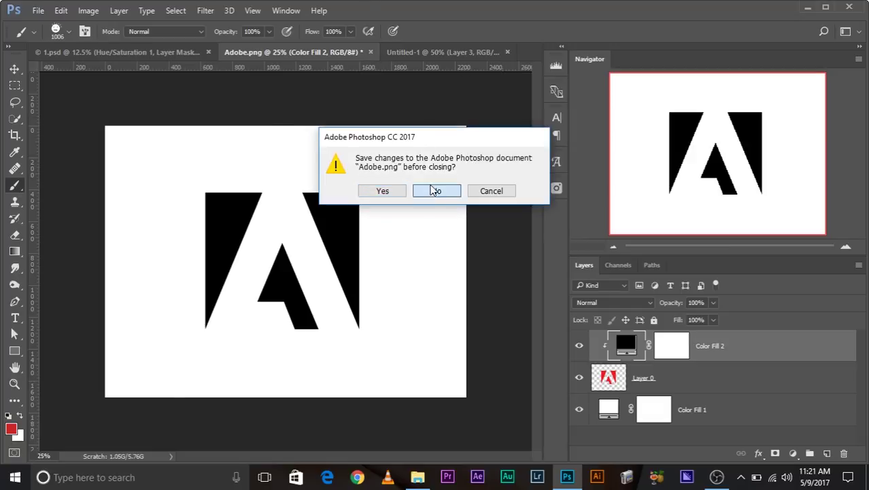
{"action": "left_click", "coordinate": [438, 191]}
{"action": "left_click", "coordinate": [358, 52]}
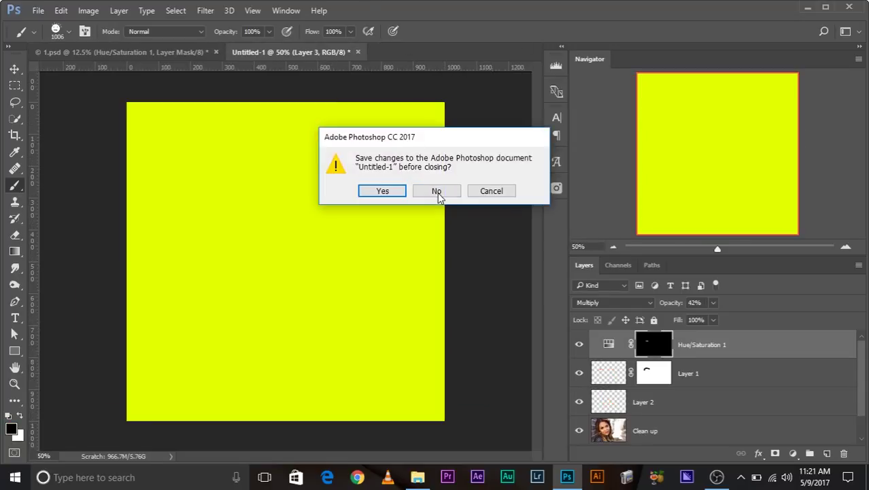
{"action": "left_click", "coordinate": [437, 190]}
Open OHJXQP0.jpg from the file browser, then adjust the zoom and brush size
{"action": "left_click", "coordinate": [807, 7]}
{"action": "left_click_drag", "start_coordinate": [535, 153], "coordinate": [299, 49]}
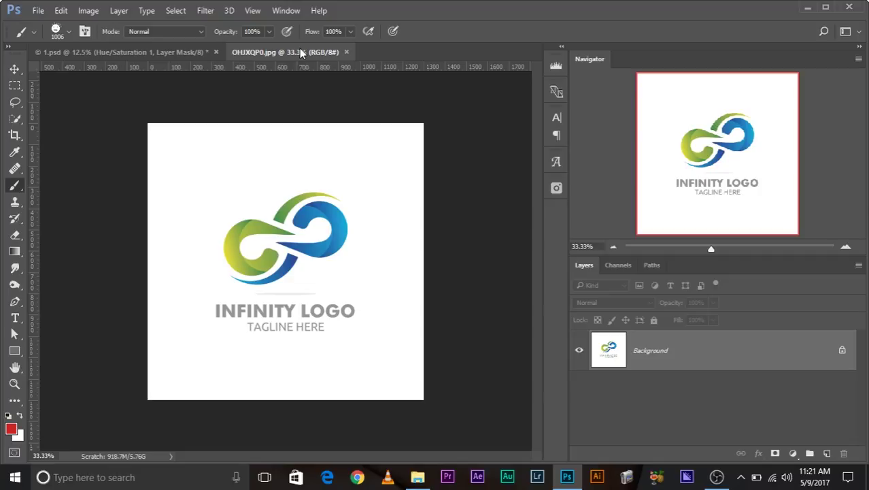
{"action": "key", "text": "ctrl+plus"}
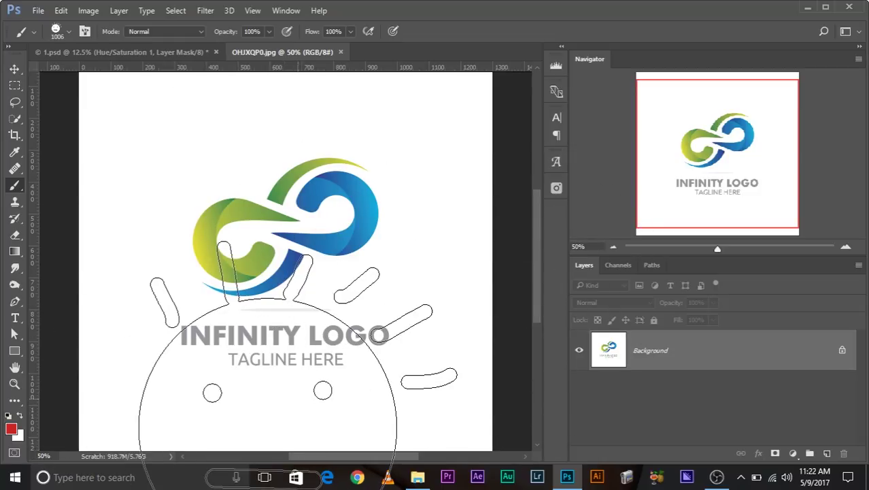
{"action": "key", "text": "ctrl+minus"}
{"action": "key", "text": "ctrl+plus"}
{"action": "key", "text": "ctrl+plus"}
{"action": "key", "text": "ctrl+plus"}
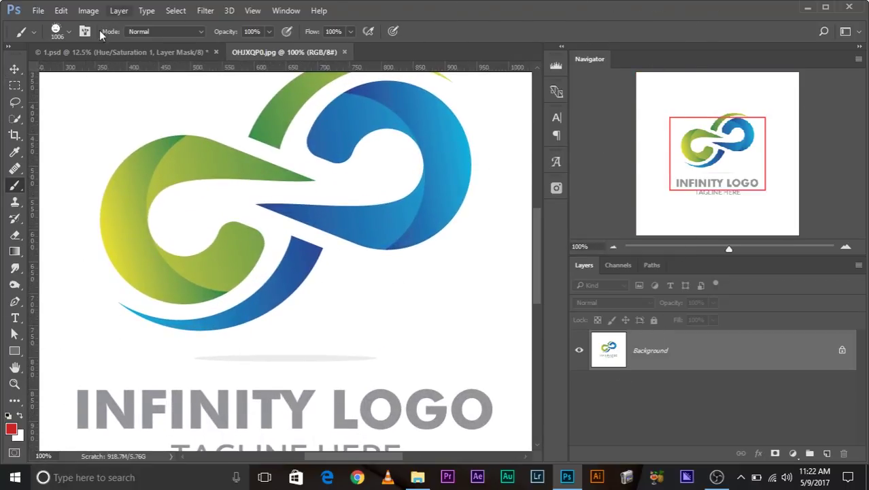
{"action": "mouse_move", "coordinate": [227, 217]}
{"action": "left_mouse_down"}
{"action": "mouse_move", "coordinate": [91, 210]}
{"action": "mouse_move", "coordinate": [182, 246]}
{"action": "mouse_move", "coordinate": [270, 233]}
{"action": "left_mouse_up"}
{"action": "key", "text": "ctrl+minus"}
{"action": "key", "text": "ctrl+minus"}
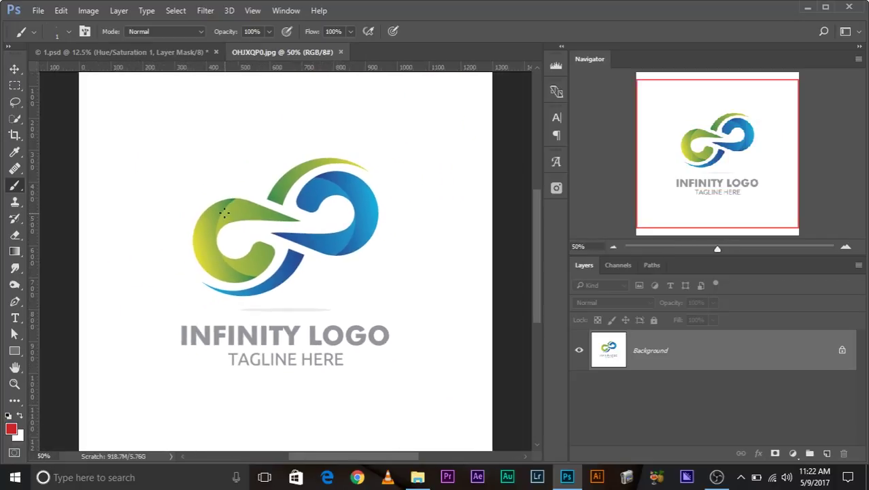
Crop the image to a rectangle around the infinity symbol, dropping the tagline
{"action": "left_click", "coordinate": [15, 85]}
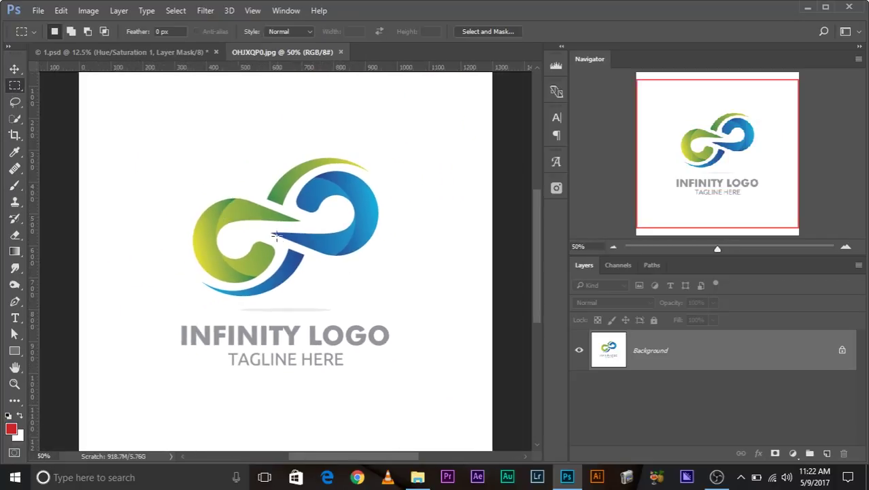
{"action": "left_click_drag", "start_coordinate": [155, 123], "coordinate": [415, 300]}
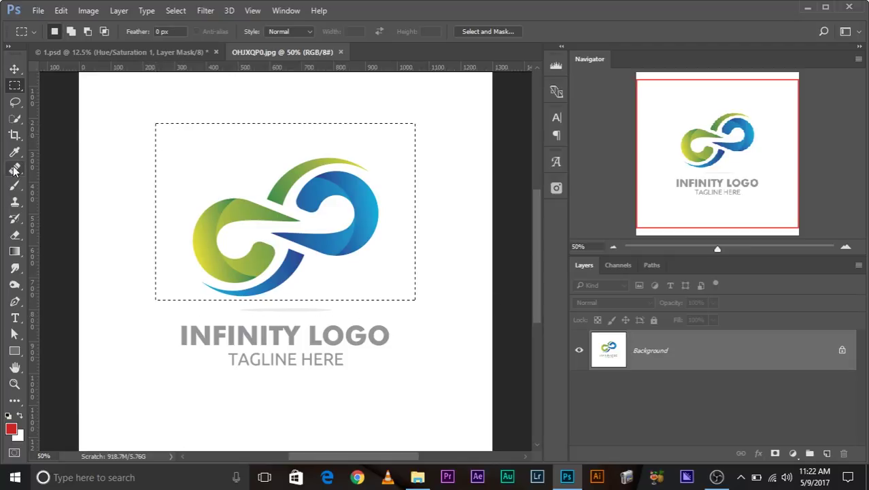
{"action": "left_click", "coordinate": [15, 135]}
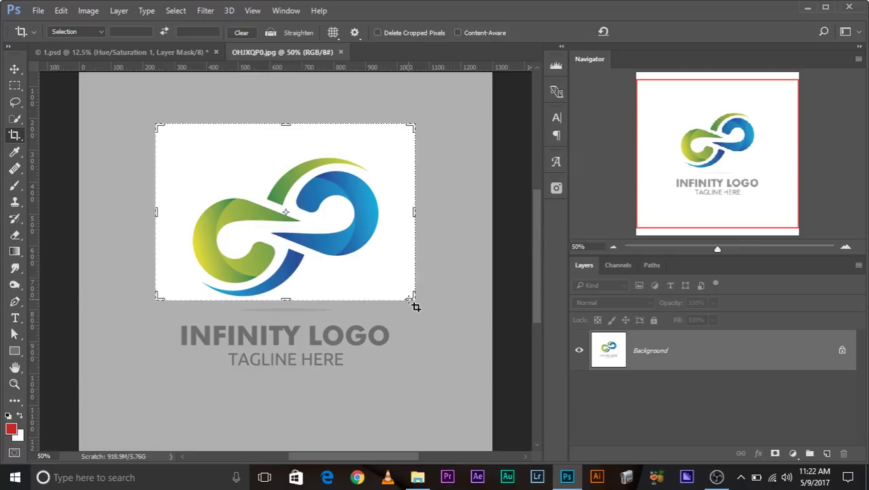
{"action": "left_click", "coordinate": [409, 301]}
{"action": "key", "text": "Return"}
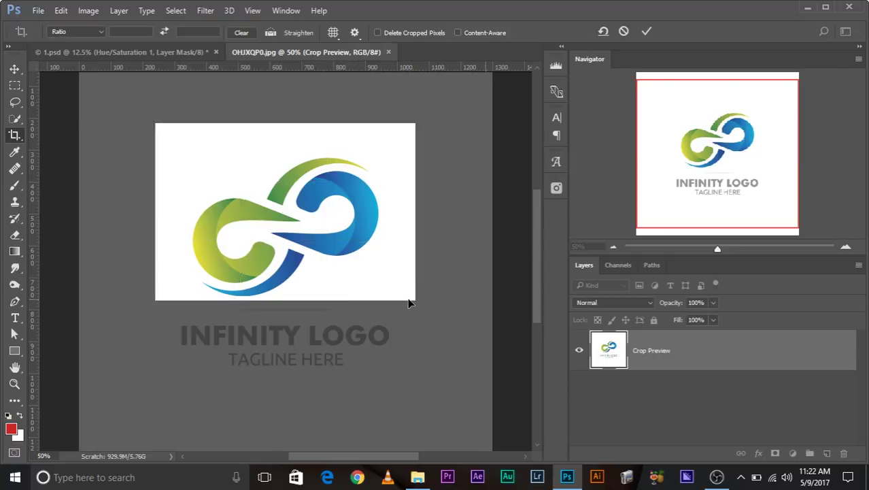
{"action": "key", "text": "ctrl+plus"}
{"action": "key", "text": "ctrl+plus"}
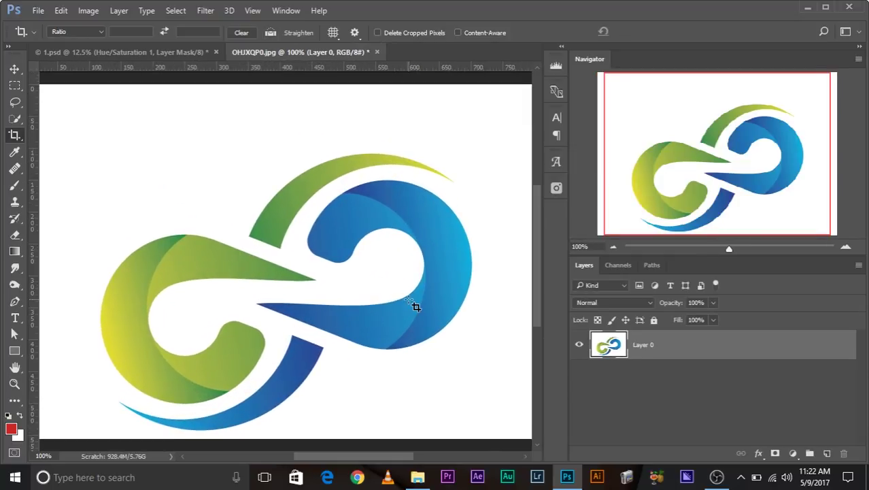
{"action": "left_click_drag", "start_coordinate": [402, 298], "coordinate": [417, 295]}
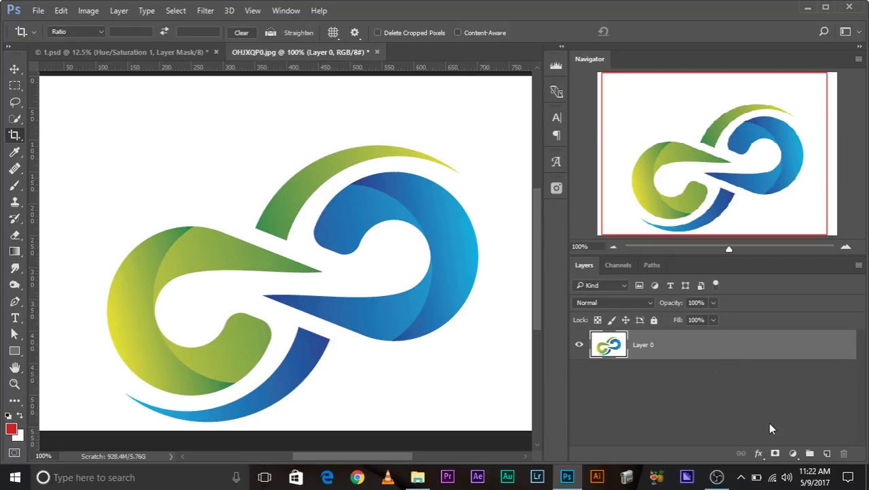
Desaturate the logo to grey tones with Image > Adjustments > Desaturate
{"action": "left_click", "coordinate": [83, 11]}
{"action": "mouse_move", "coordinate": [215, 44]}
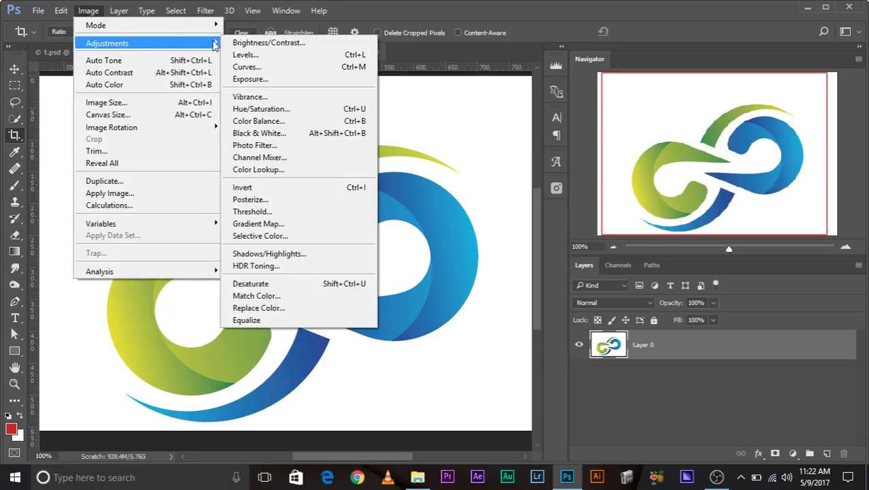
{"action": "left_click", "coordinate": [299, 284]}
{"action": "key", "text": "ctrl+minus"}
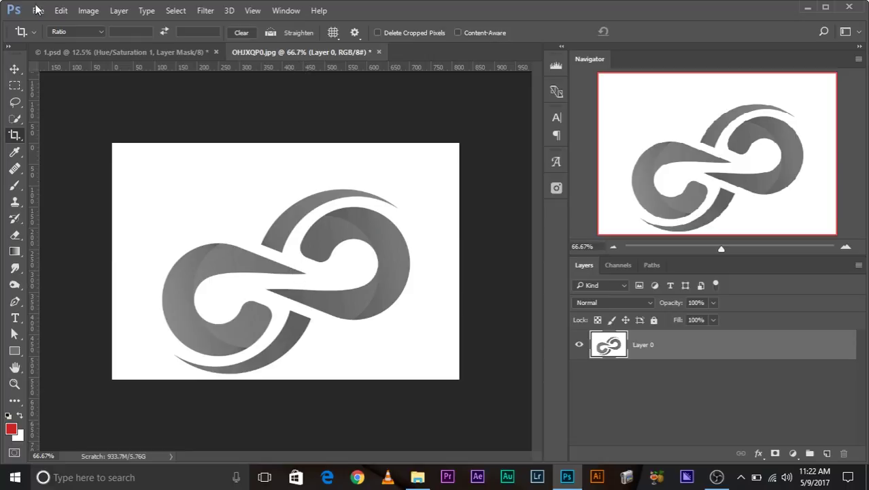
Define the grey logo image as a new brush preset
{"action": "left_click", "coordinate": [61, 10]}
{"action": "left_click", "coordinate": [146, 322]}
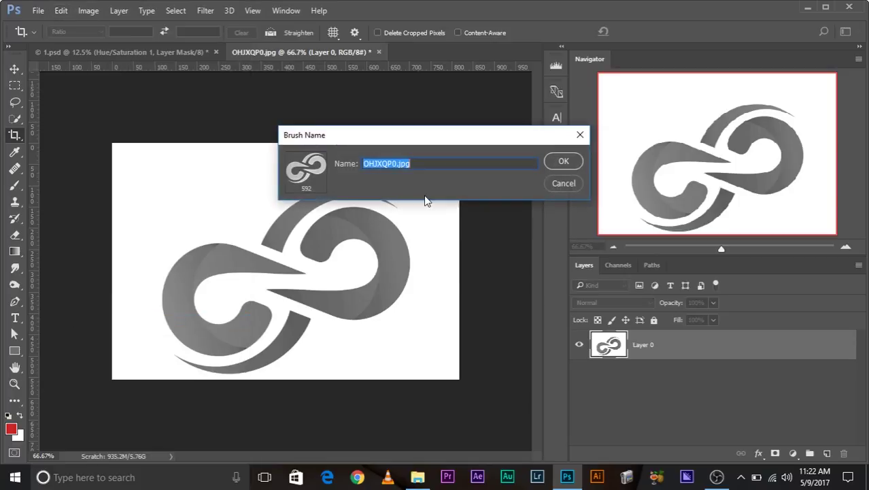
{"action": "left_click", "coordinate": [562, 162]}
Set the foreground to red f51727 and test-stamp the logo brush
{"action": "left_click", "coordinate": [11, 428]}
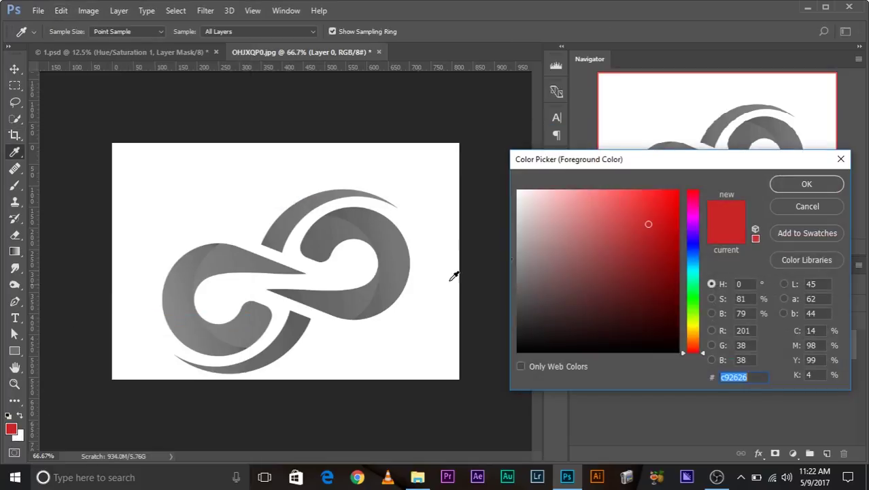
{"action": "type", "text": "f51727"}
{"action": "left_click", "coordinate": [805, 186]}
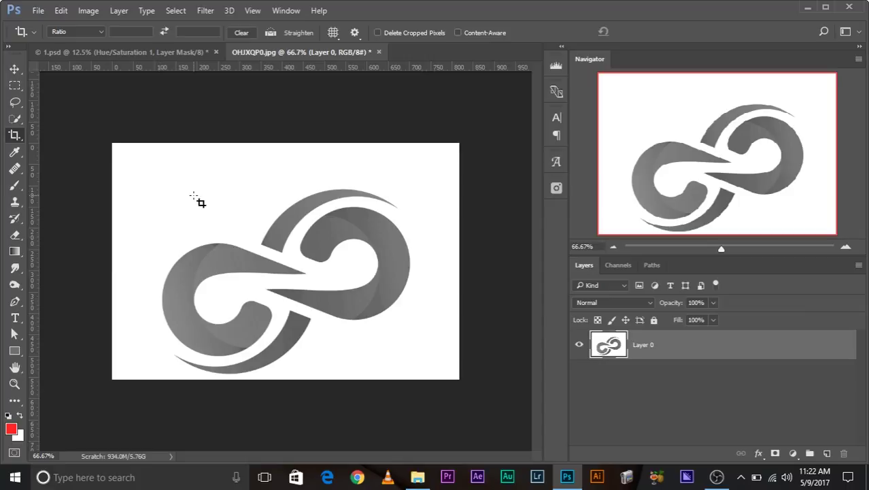
{"action": "left_click", "coordinate": [13, 187]}
{"action": "mouse_move", "coordinate": [182, 188]}
{"action": "left_mouse_down"}
{"action": "mouse_move", "coordinate": [175, 200]}
{"action": "mouse_move", "coordinate": [93, 191]}
{"action": "mouse_move", "coordinate": [182, 188]}
{"action": "left_mouse_up"}
{"action": "left_click", "coordinate": [182, 188]}
{"action": "left_click", "coordinate": [302, 193]}
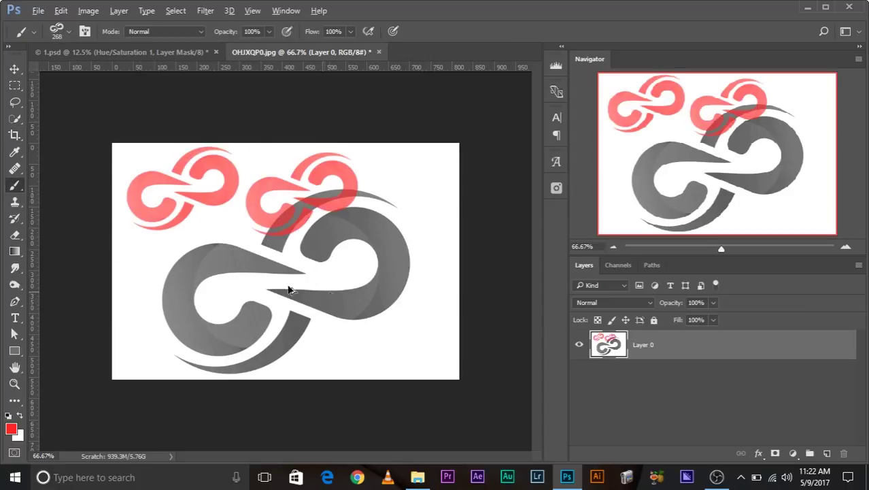
{"action": "key", "text": "ctrl+z"}
Switch the foreground to green, stamp two test logos, inspect them, then undo the stamps
{"action": "left_click", "coordinate": [11, 428]}
{"action": "left_click", "coordinate": [673, 298]}
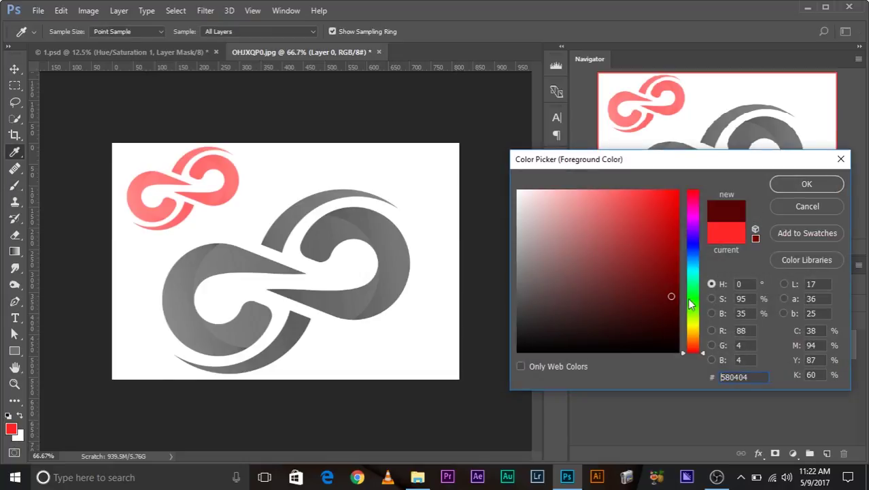
{"action": "left_click", "coordinate": [692, 299]}
{"action": "left_click", "coordinate": [807, 183]}
{"action": "left_click", "coordinate": [348, 185]}
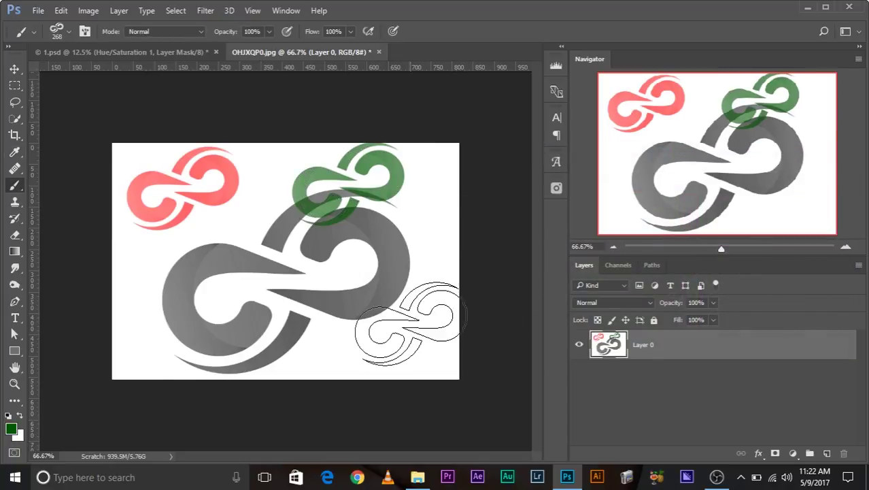
{"action": "left_click", "coordinate": [408, 325]}
{"action": "key", "text": "ctrl+plus"}
{"action": "key", "text": "ctrl+plus"}
{"action": "key", "text": "ctrl+plus"}
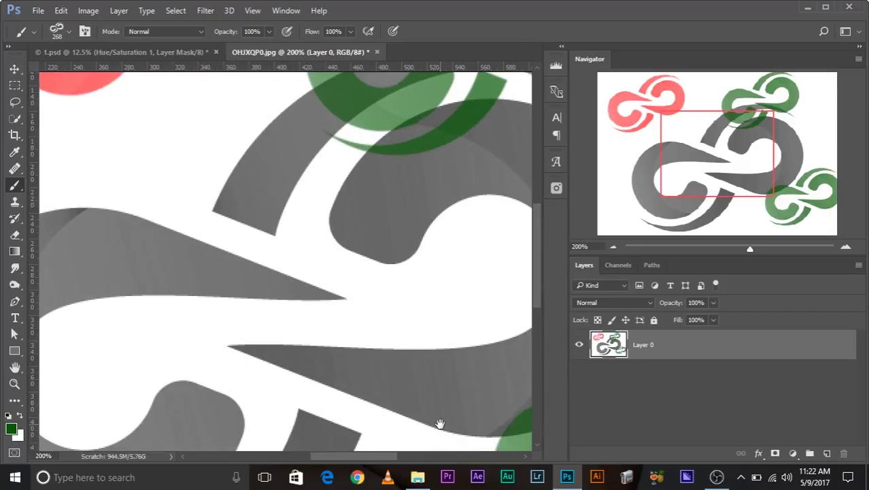
{"action": "left_click_drag", "start_coordinate": [441, 424], "coordinate": [350, 233]}
{"action": "key", "text": "ctrl+minus"}
{"action": "key", "text": "ctrl+minus"}
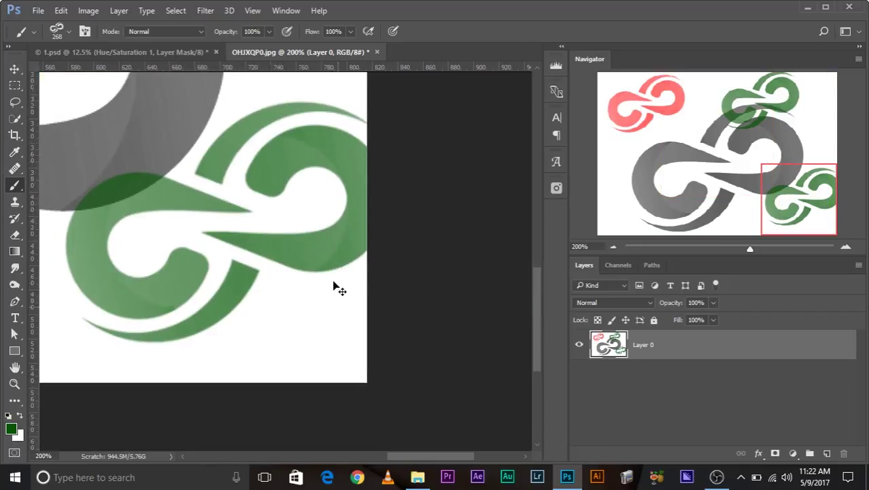
{"action": "key", "text": "ctrl+z"}
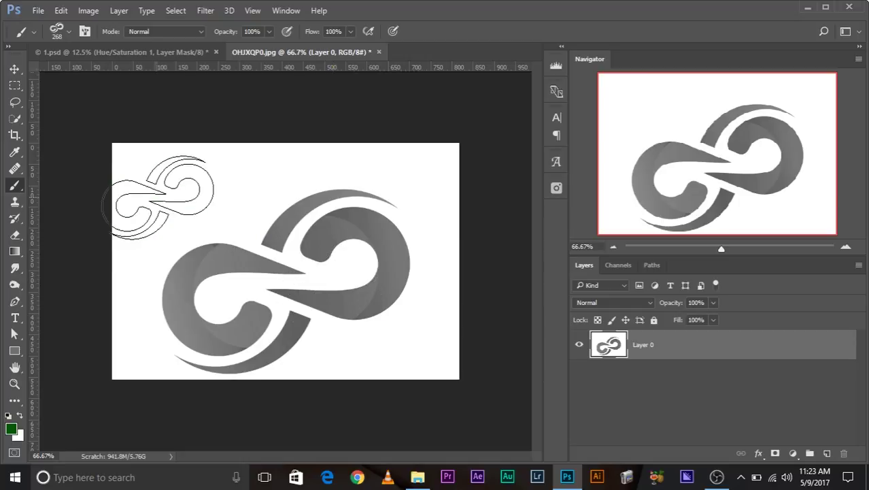
Add a new empty Layer 1 above the logo
{"action": "left_click", "coordinate": [163, 199]}
{"action": "key", "text": "ctrl+z"}
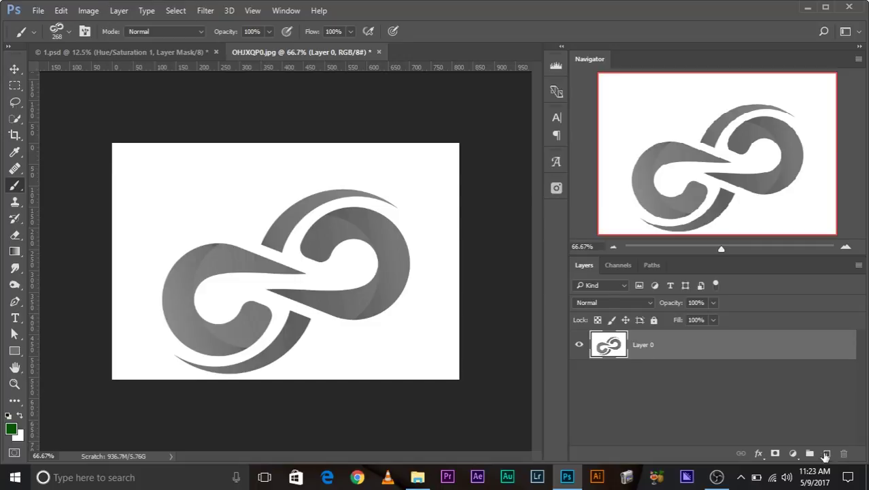
{"action": "left_click", "coordinate": [827, 453]}
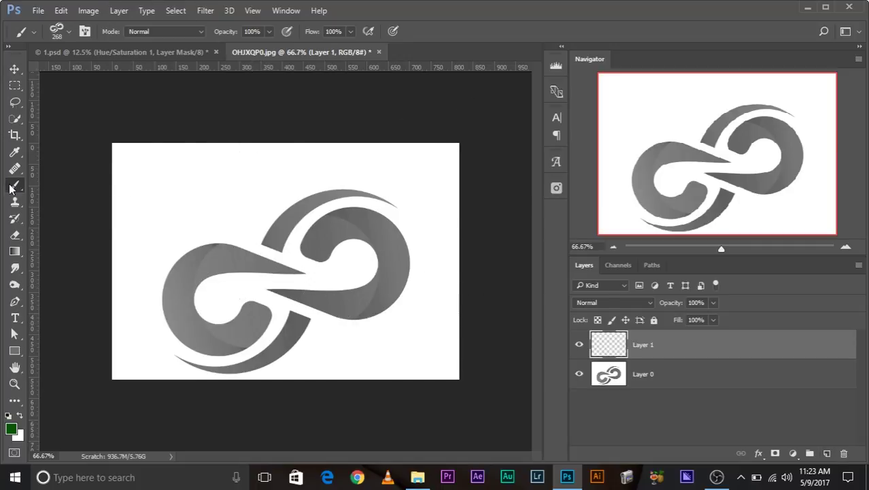
Select the logo shape by quick-selecting the white background and inverting
{"action": "left_click", "coordinate": [15, 118]}
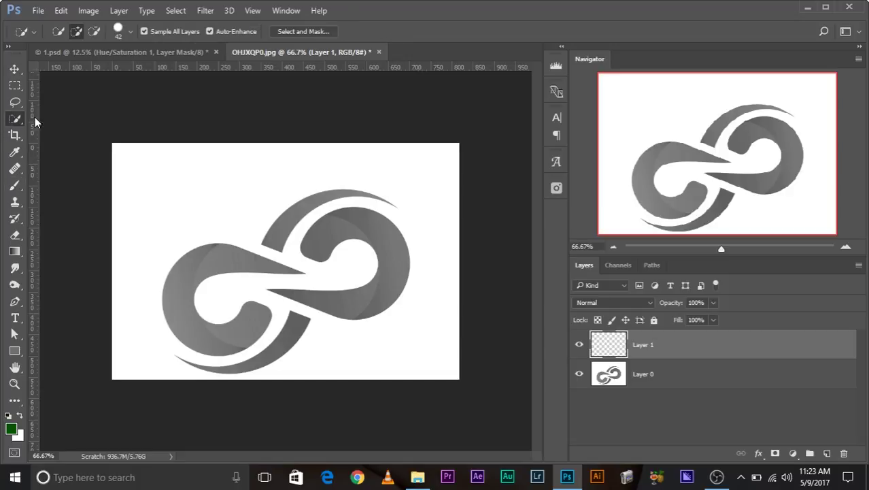
{"action": "left_click_drag", "start_coordinate": [170, 199], "coordinate": [251, 173]}
{"action": "mouse_move", "coordinate": [379, 166]}
{"action": "left_mouse_down"}
{"action": "mouse_move", "coordinate": [403, 155]}
{"action": "mouse_move", "coordinate": [444, 188]}
{"action": "mouse_move", "coordinate": [458, 287]}
{"action": "mouse_move", "coordinate": [437, 342]}
{"action": "left_mouse_up"}
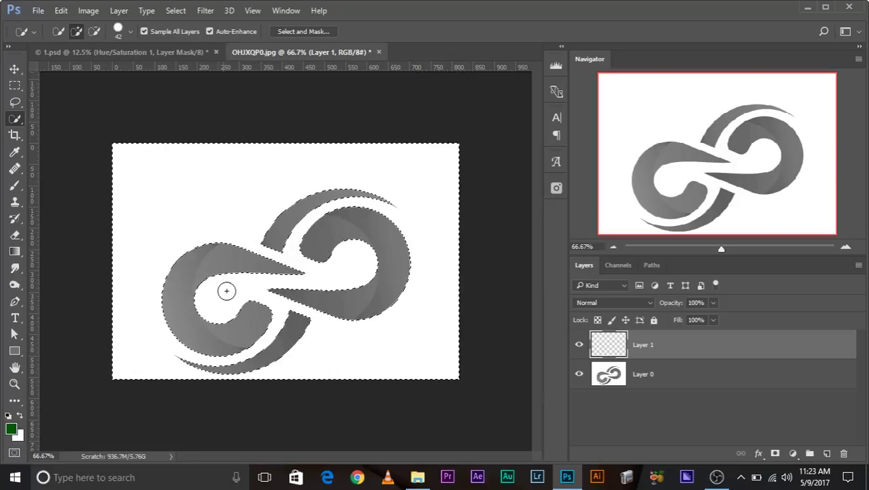
{"action": "key", "text": "shift+ctrl+i"}
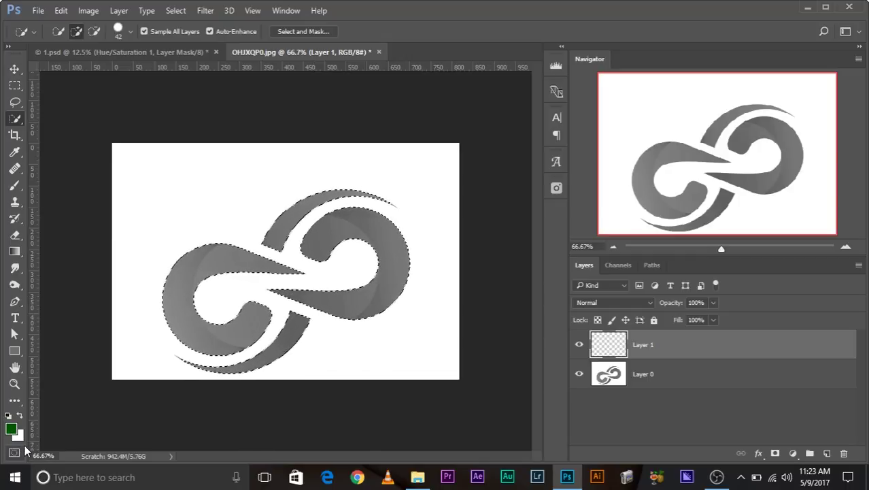
Reset the default colours and fill the logo selection with black on Layer 1
{"action": "left_click", "coordinate": [9, 417]}
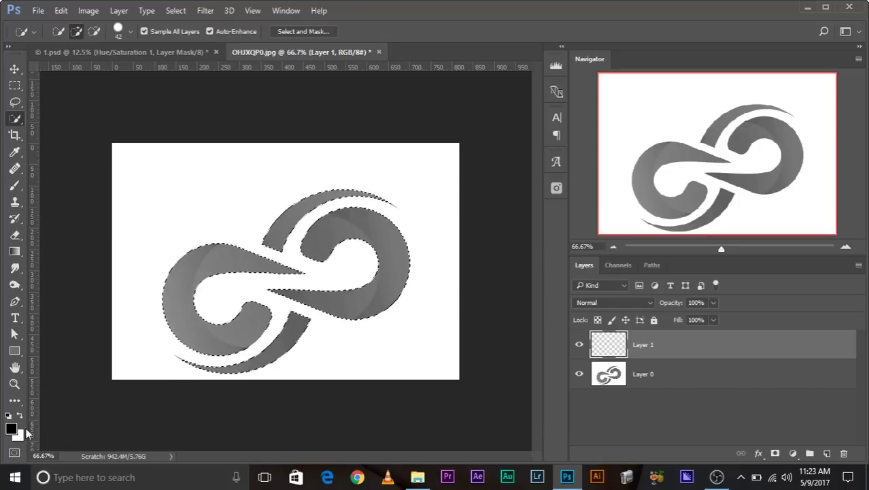
{"action": "key", "text": "x"}
{"action": "key", "text": "x"}
{"action": "key", "text": "x"}
{"action": "key", "text": "x"}
{"action": "key", "text": "x"}
{"action": "key", "text": "x"}
{"action": "key", "text": "alt"}
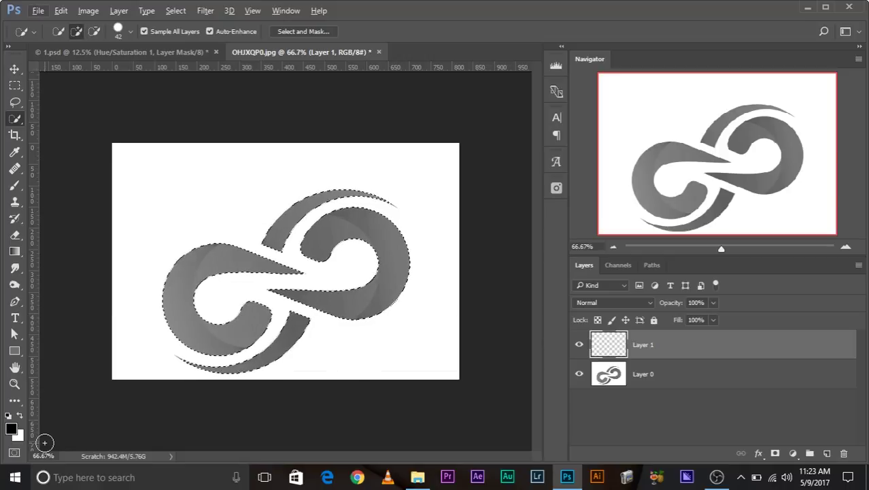
{"action": "key", "text": "alt+BackSpace"}
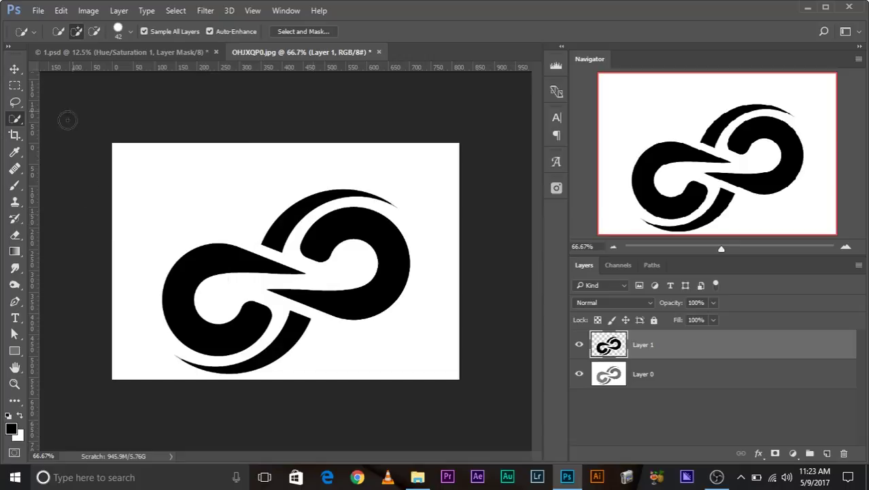
Undo the black fill, deselect, and try the Magic Wand on the background
{"action": "key", "text": "ctrl+z"}
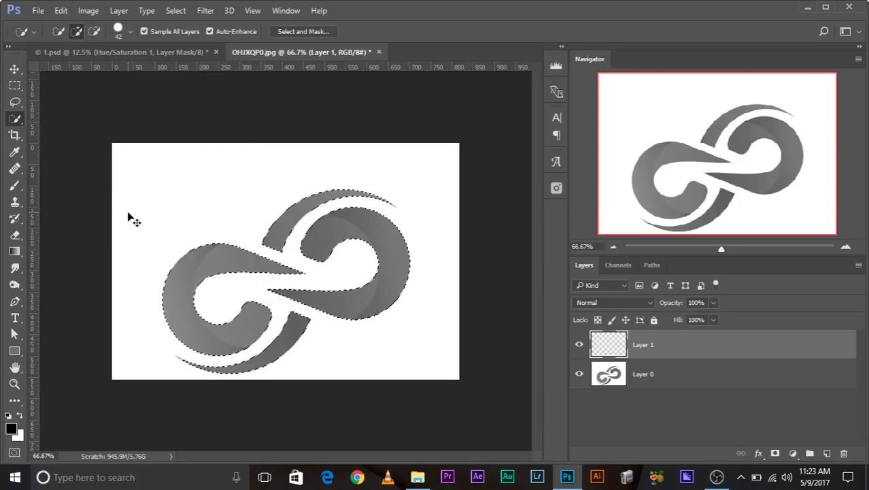
{"action": "key", "text": "ctrl+d"}
{"action": "right_click", "coordinate": [15, 117]}
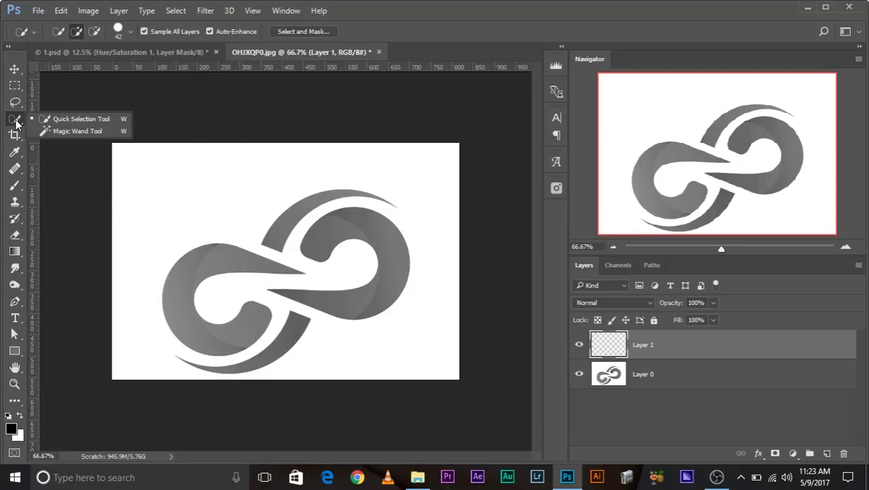
{"action": "left_click", "coordinate": [61, 133]}
{"action": "left_click", "coordinate": [191, 173]}
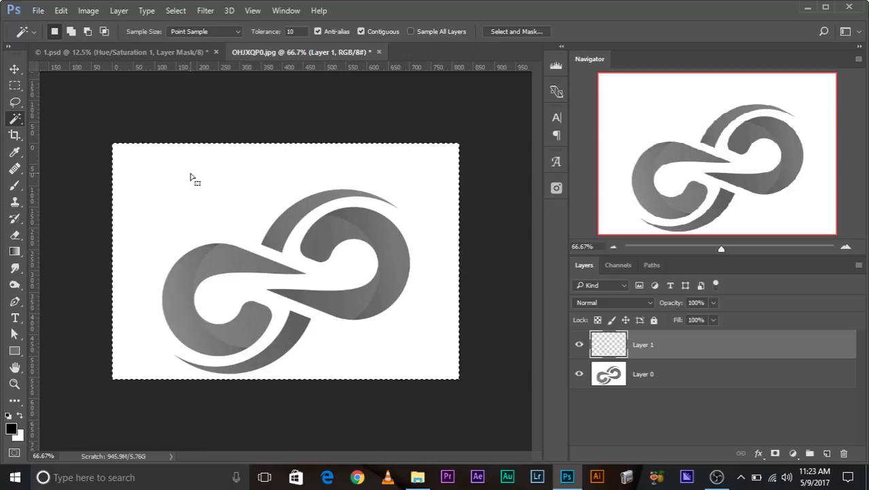
Magic Wand the background on Layer 0, invert, fill black on Layer 1, then undo
{"action": "left_click", "coordinate": [653, 375]}
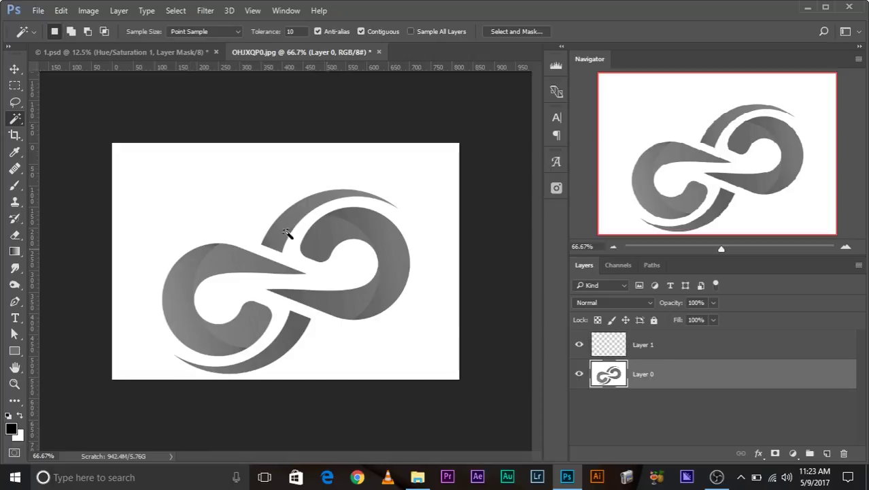
{"action": "left_click", "coordinate": [182, 194]}
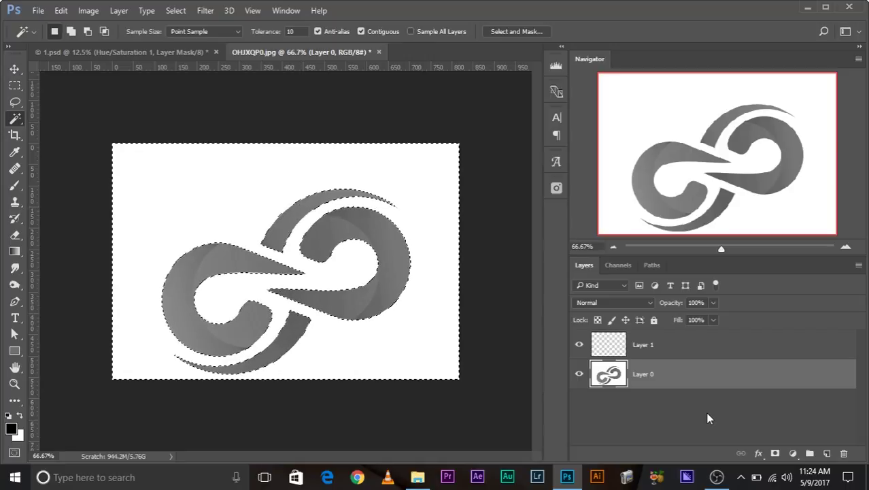
{"action": "key", "text": "ctrl+shift+i"}
{"action": "left_click", "coordinate": [751, 346]}
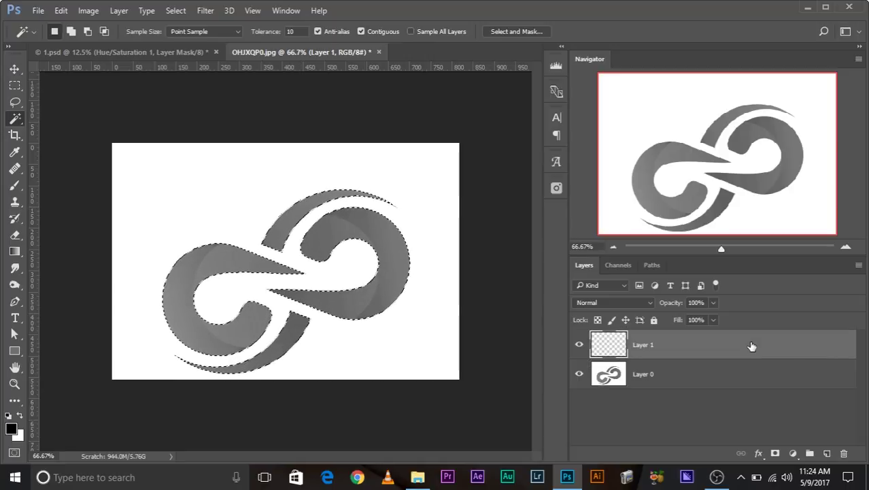
{"action": "key", "text": "alt+BackSpace"}
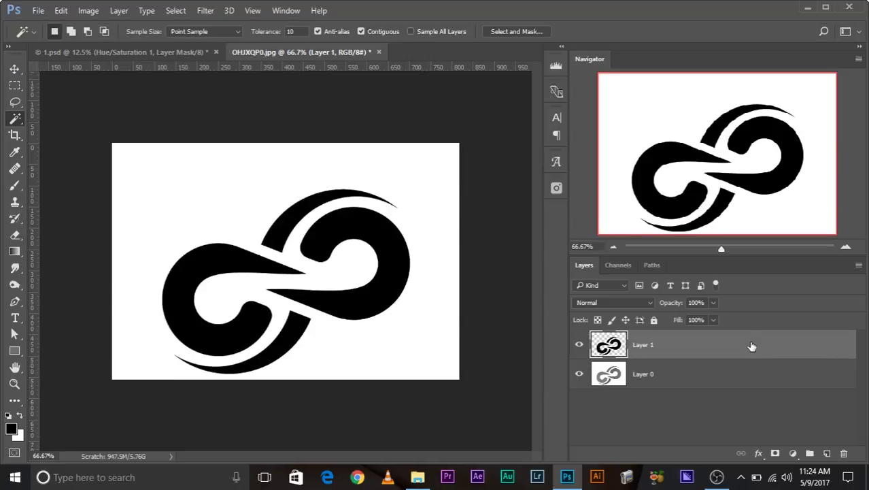
{"action": "key", "text": "ctrl+z"}
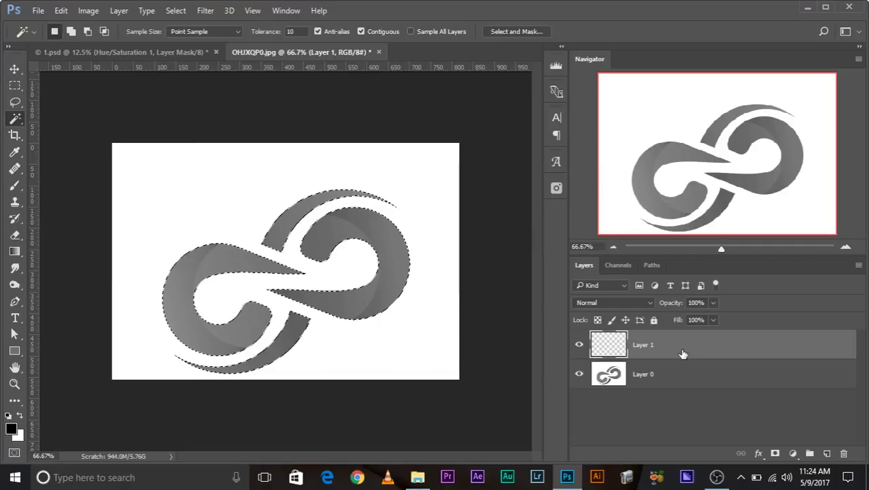
Add a black Solid Color fill layer above Layer 0
{"action": "left_click", "coordinate": [768, 378]}
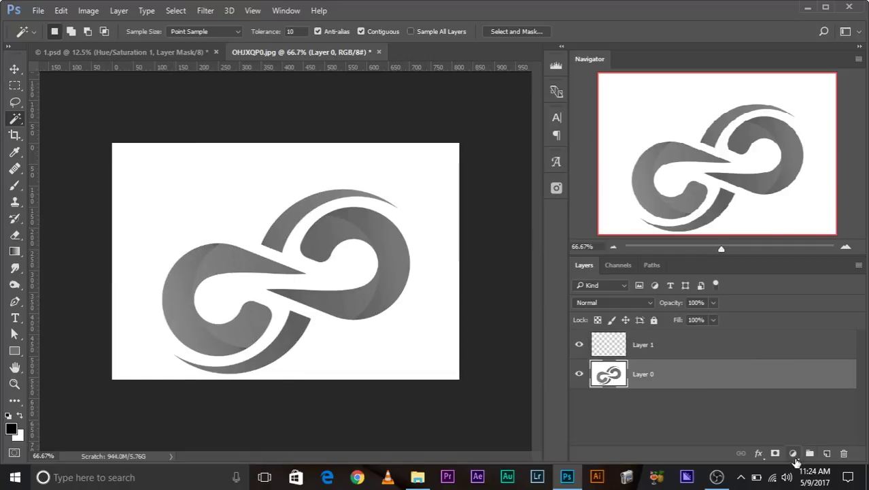
{"action": "left_click", "coordinate": [793, 453]}
{"action": "left_click", "coordinate": [771, 186]}
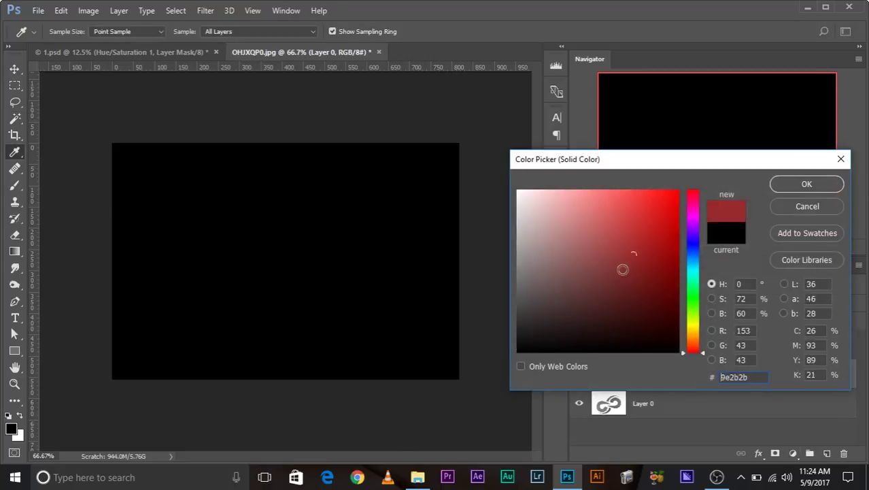
{"action": "left_click", "coordinate": [726, 233]}
{"action": "left_click", "coordinate": [806, 184]}
{"action": "right_click", "coordinate": [710, 372]}
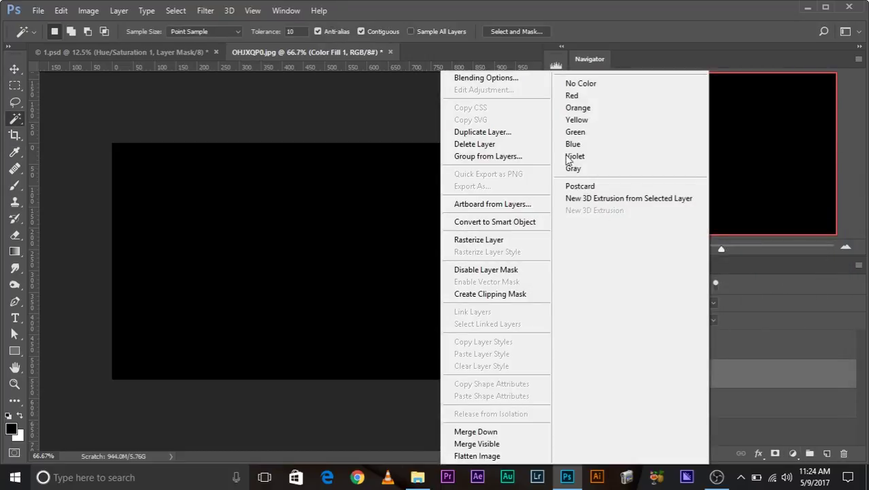
{"action": "left_click", "coordinate": [734, 389]}
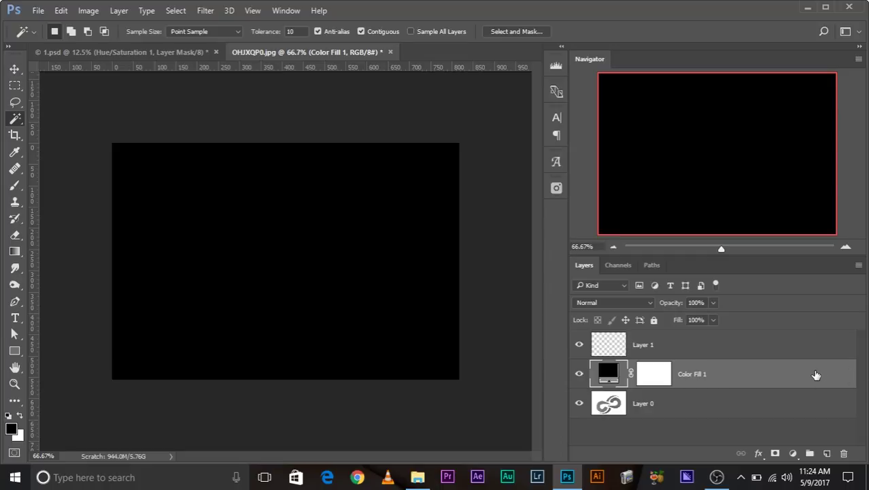
Cancel a Blend If trial on Color Fill 1, delete that layer, and select the white background
{"action": "double_click", "coordinate": [796, 382]}
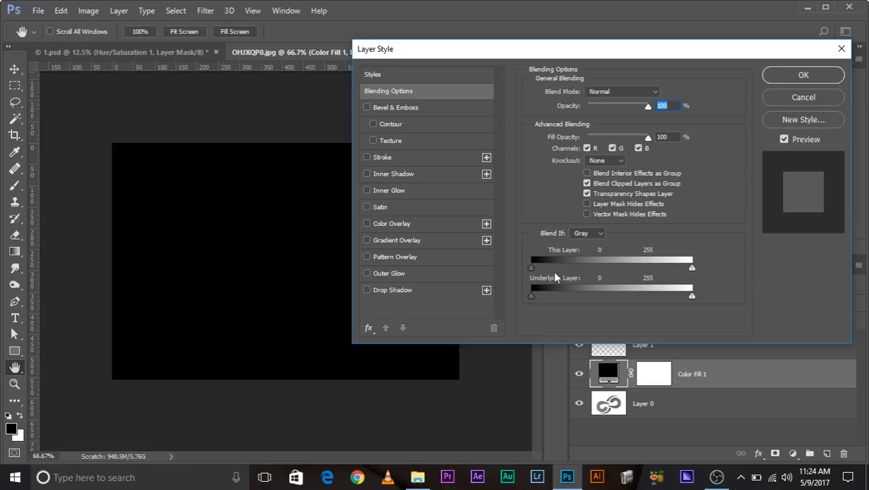
{"action": "left_click_drag", "start_coordinate": [692, 296], "coordinate": [619, 287]}
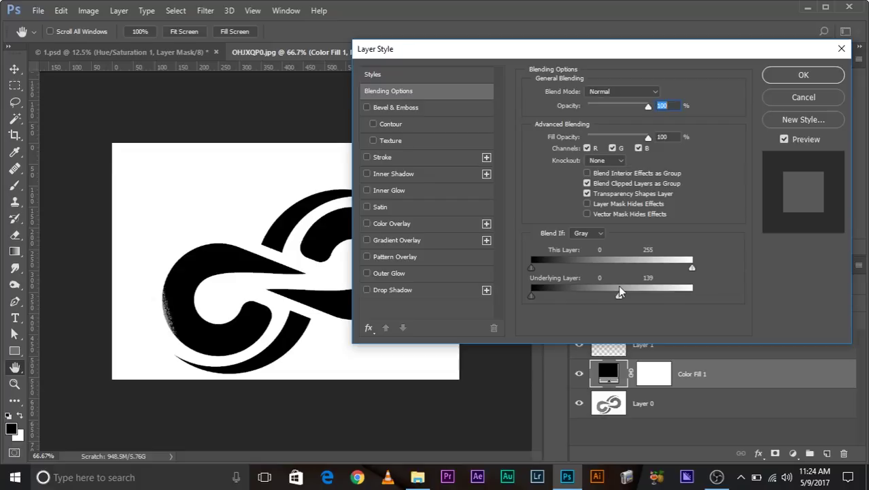
{"action": "left_click_drag", "start_coordinate": [457, 47], "coordinate": [539, 11]}
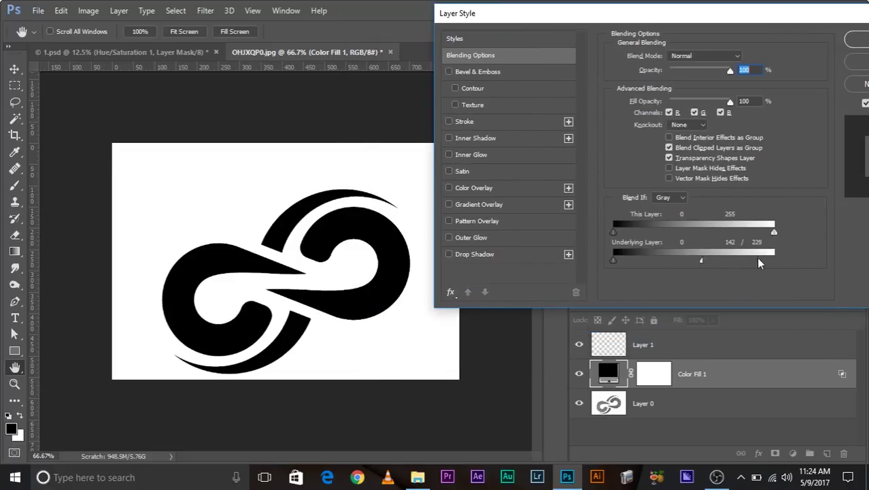
{"action": "left_click_drag", "start_coordinate": [748, 14], "coordinate": [579, 17]}
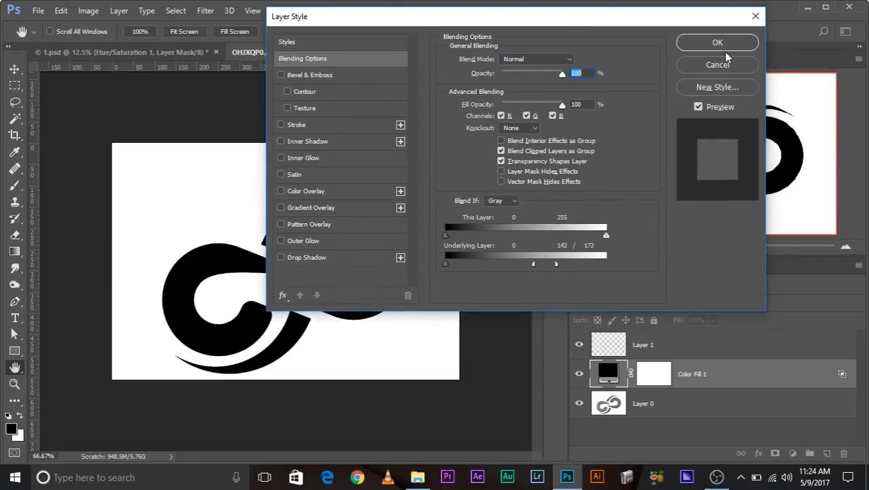
{"action": "left_click", "coordinate": [713, 64]}
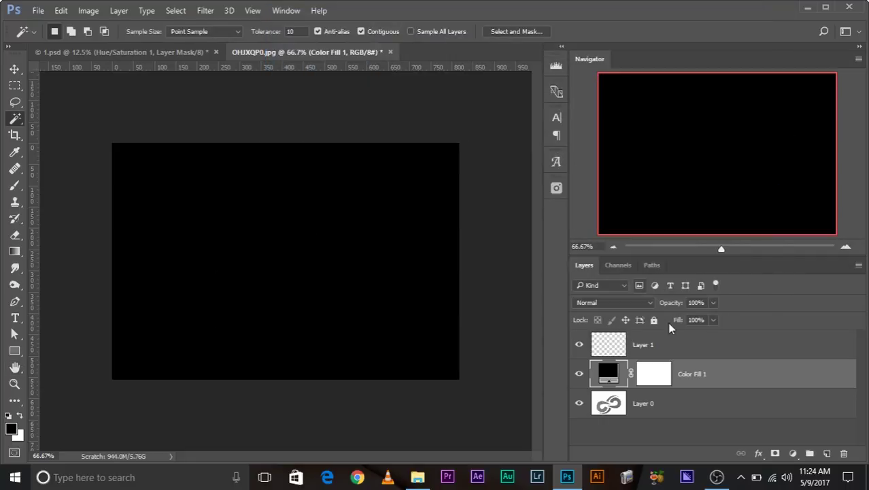
{"action": "left_click_drag", "start_coordinate": [669, 385], "coordinate": [843, 453]}
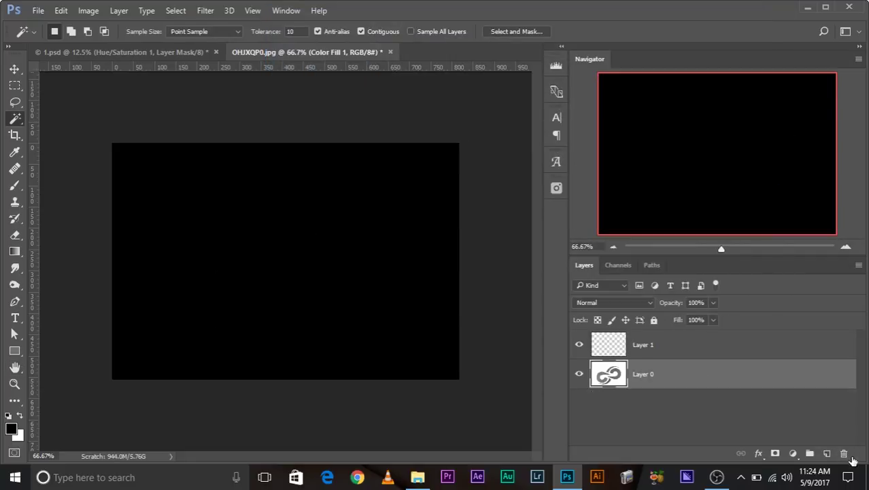
{"action": "left_click", "coordinate": [146, 181]}
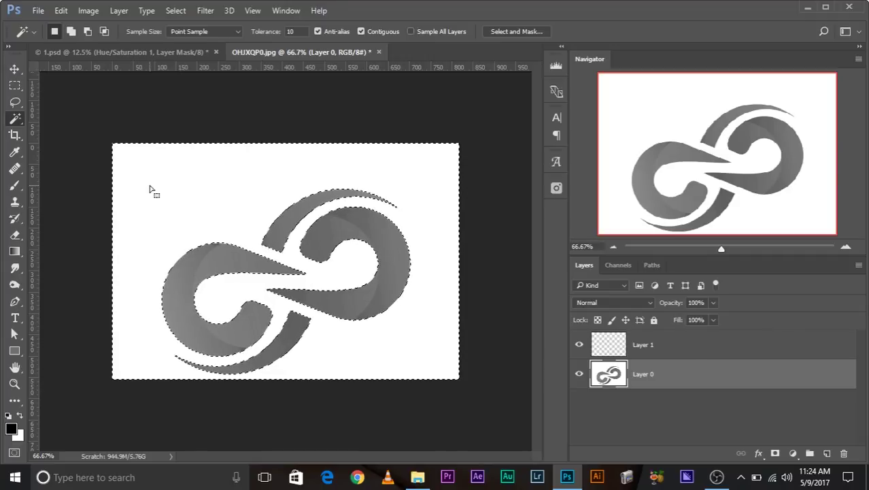
Fill the inverted logo selection black on Layer 1 and define it as a brush preset
{"action": "key", "text": "ctrl+shift+i"}
{"action": "left_click", "coordinate": [647, 345]}
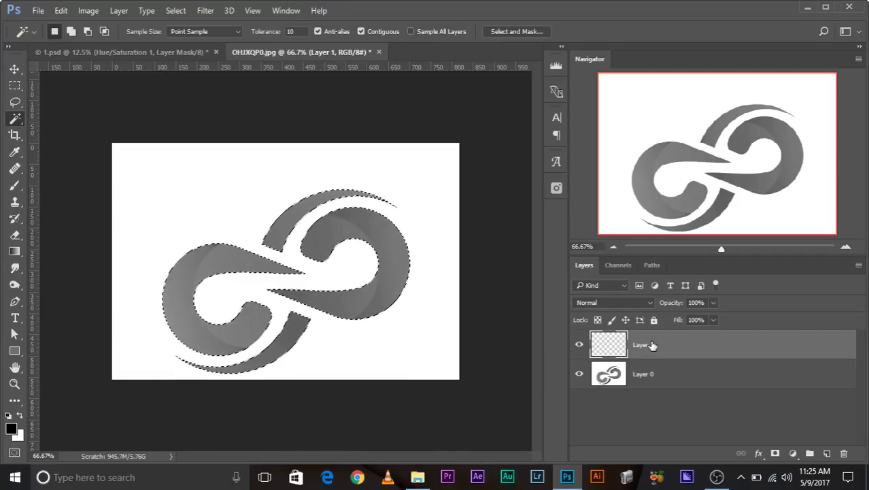
{"action": "key", "text": "alt+BackSpace"}
{"action": "key", "text": "ctrl+d"}
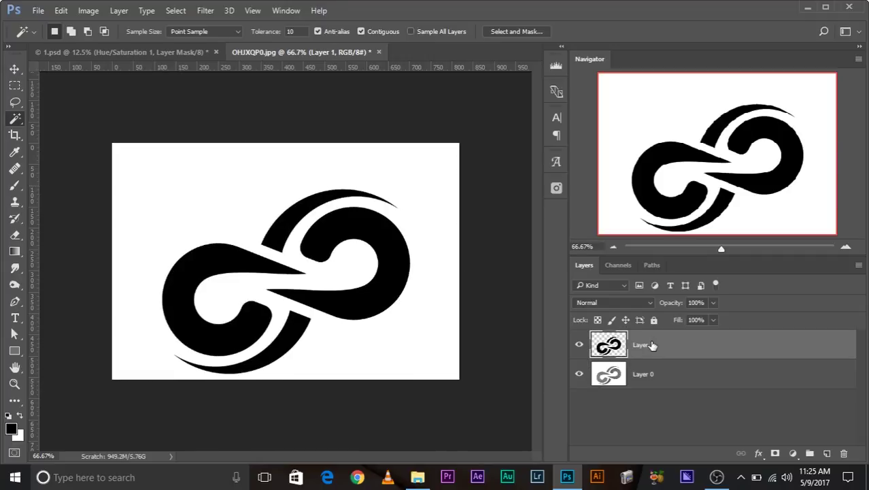
{"action": "left_click", "coordinate": [61, 10]}
{"action": "left_click", "coordinate": [143, 319]}
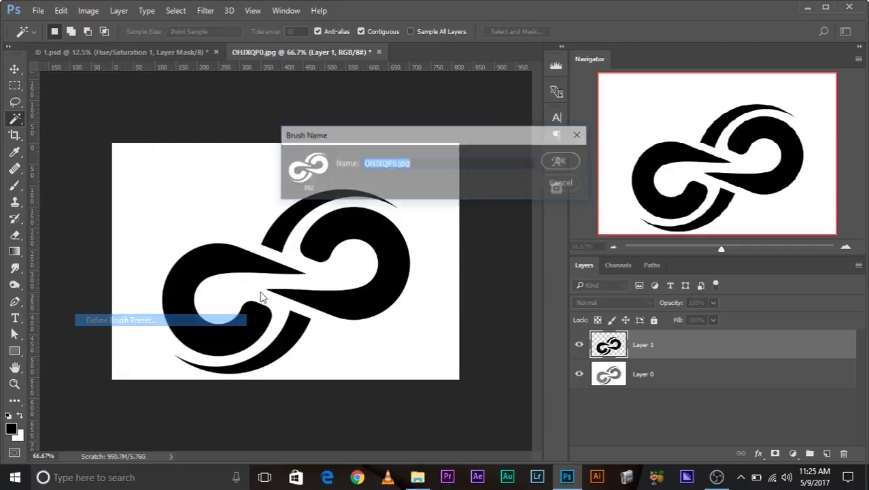
{"action": "left_click", "coordinate": [559, 161]}
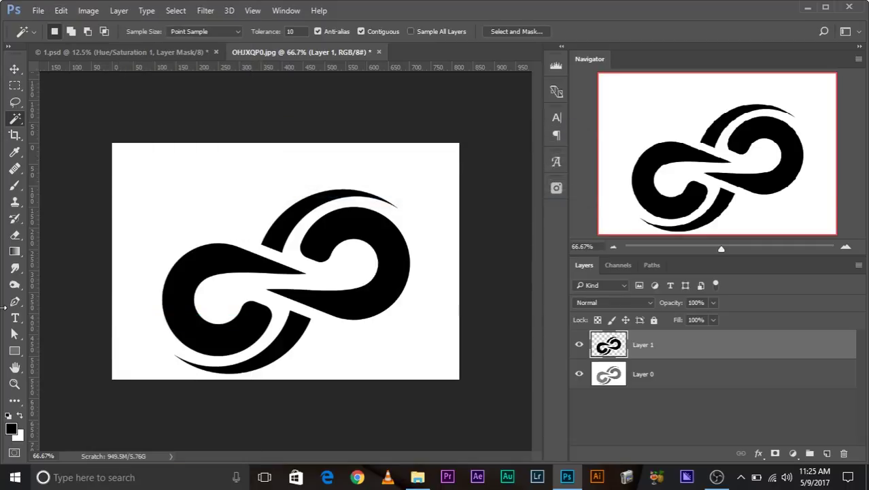
Add a new Layer 2 and switch to the logo brush at 85 px
{"action": "left_click", "coordinate": [14, 319]}
{"action": "left_click", "coordinate": [14, 171]}
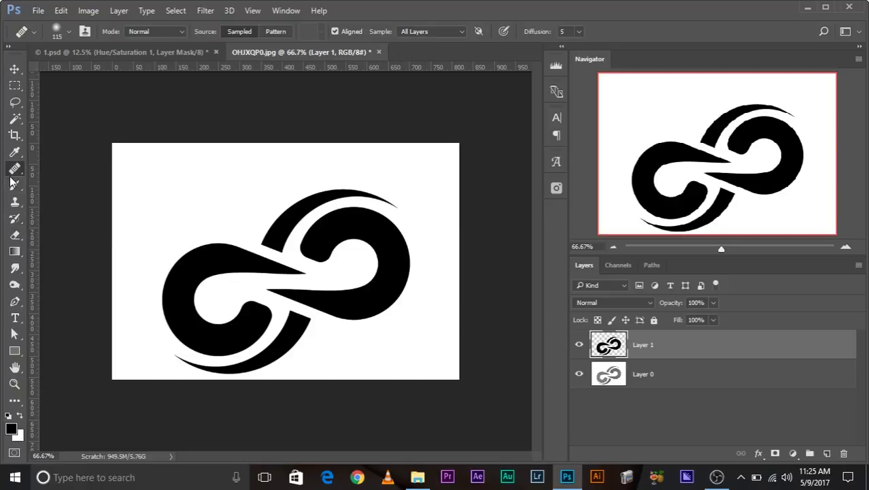
{"action": "left_click", "coordinate": [217, 185]}
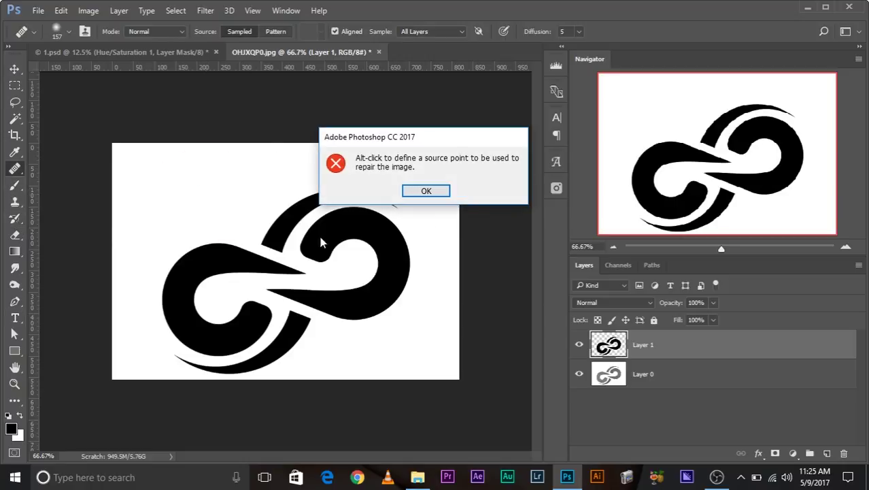
{"action": "left_click", "coordinate": [423, 191]}
{"action": "left_click", "coordinate": [826, 452]}
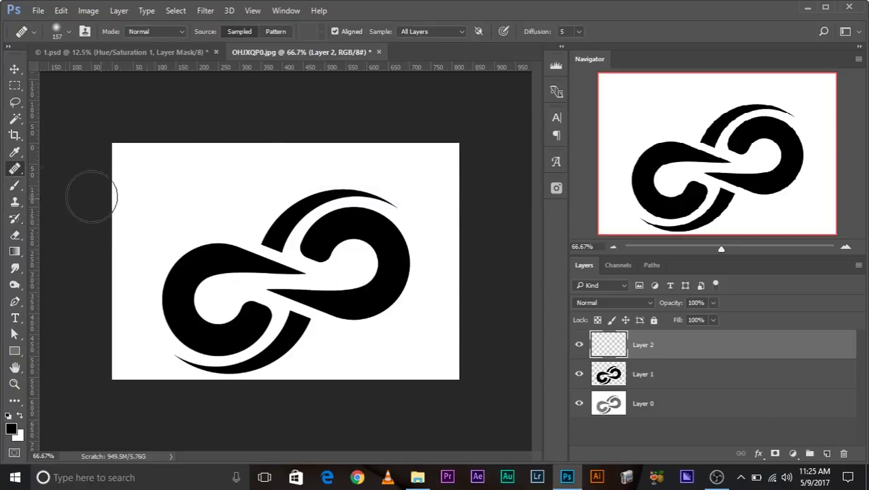
{"action": "left_click", "coordinate": [15, 185]}
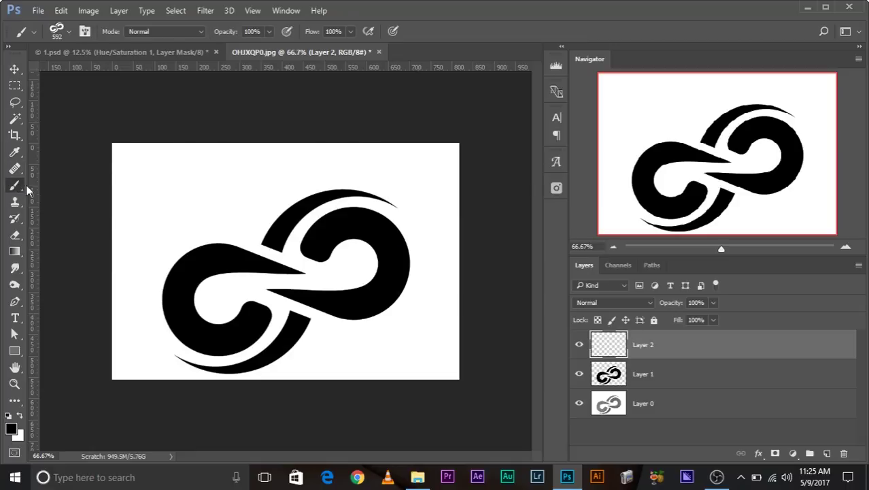
{"action": "key", "text": "bracketleft"}
{"action": "key", "text": "bracketleft"}
{"action": "key", "text": "bracketleft"}
{"action": "key", "text": "bracketleft"}
{"action": "key", "text": "bracketleft"}
{"action": "key", "text": "bracketleft"}
Stamp three black logos along the top of Layer 2
{"action": "left_click_drag", "start_coordinate": [178, 181], "coordinate": [241, 200]}
{"action": "key", "text": "ctrl+z"}
{"action": "left_click", "coordinate": [166, 176]}
{"action": "left_click", "coordinate": [266, 167]}
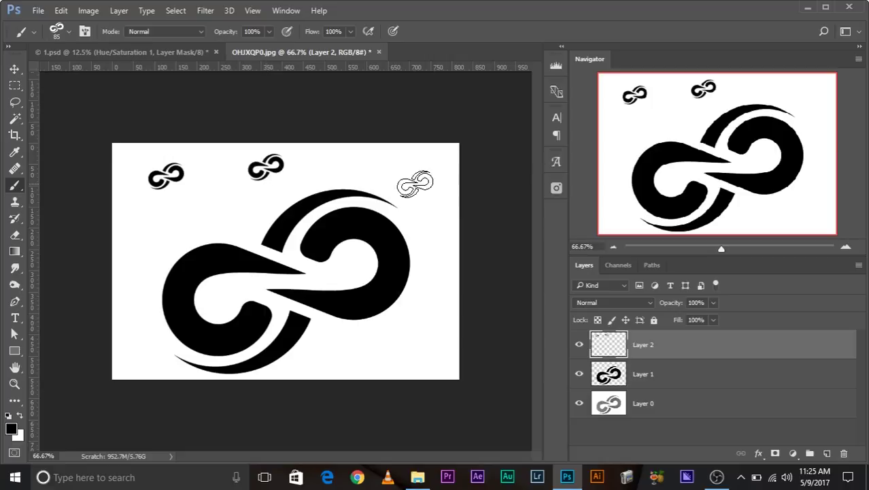
{"action": "left_click", "coordinate": [415, 183]}
Change the foreground colour to red and stamp red logos across the canvas
{"action": "left_click", "coordinate": [11, 429]}
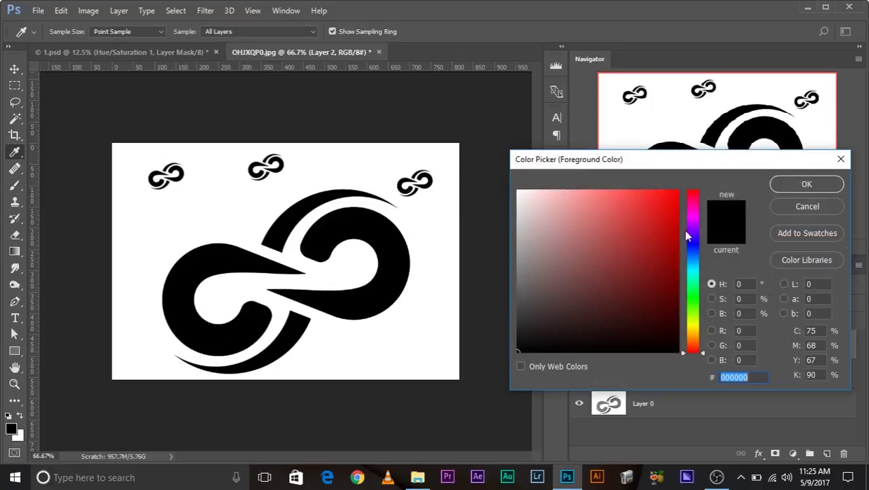
{"action": "left_click", "coordinate": [672, 213]}
{"action": "left_click", "coordinate": [807, 183]}
{"action": "left_click", "coordinate": [153, 218]}
{"action": "left_click", "coordinate": [291, 208]}
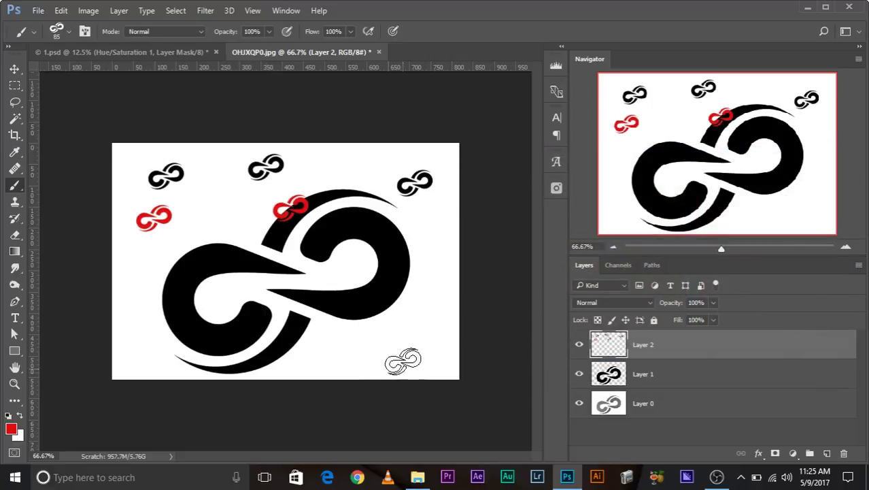
{"action": "left_click", "coordinate": [401, 345]}
{"action": "left_click", "coordinate": [277, 286]}
{"action": "left_click", "coordinate": [199, 284]}
Stamp more red logos around the lower left and centre, stepping back the last ones
{"action": "left_click", "coordinate": [166, 318]}
{"action": "left_click", "coordinate": [142, 354]}
{"action": "left_click", "coordinate": [205, 344]}
{"action": "left_click", "coordinate": [279, 305]}
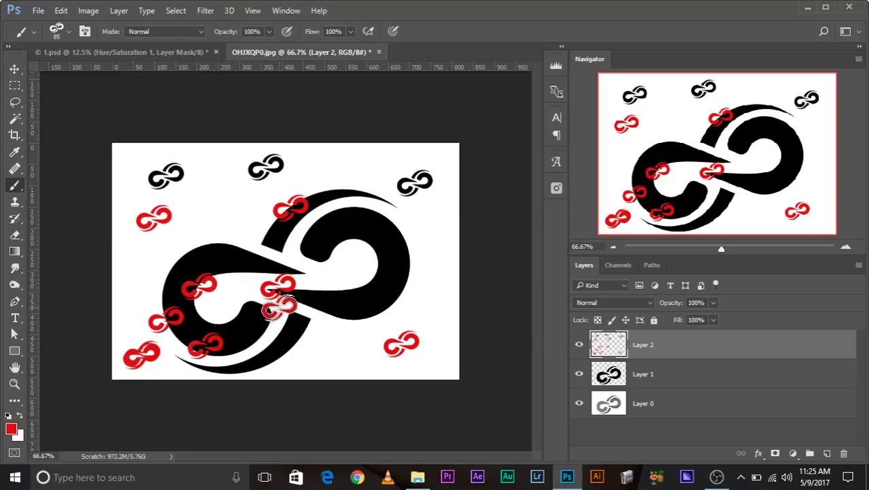
{"action": "left_click", "coordinate": [295, 330]}
{"action": "left_click", "coordinate": [314, 329]}
{"action": "key", "text": "ctrl+alt+z"}
{"action": "key", "text": "ctrl+alt+z"}
{"action": "key", "text": "ctrl+alt+z"}
{"action": "key", "text": "ctrl+alt+z"}
{"action": "key", "text": "ctrl+alt+z"}
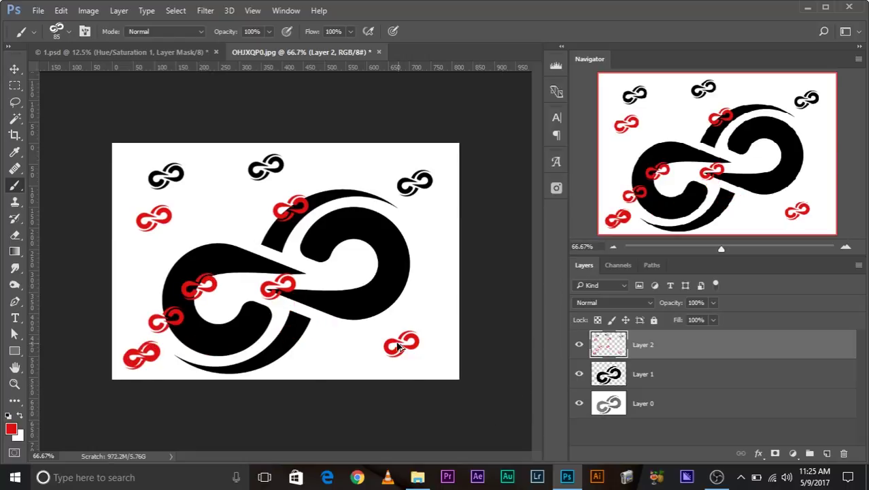
{"action": "left_click", "coordinate": [38, 10]}
Open Logo City.psd from recent files and dismiss the new library prompt
{"action": "mouse_move", "coordinate": [92, 90]}
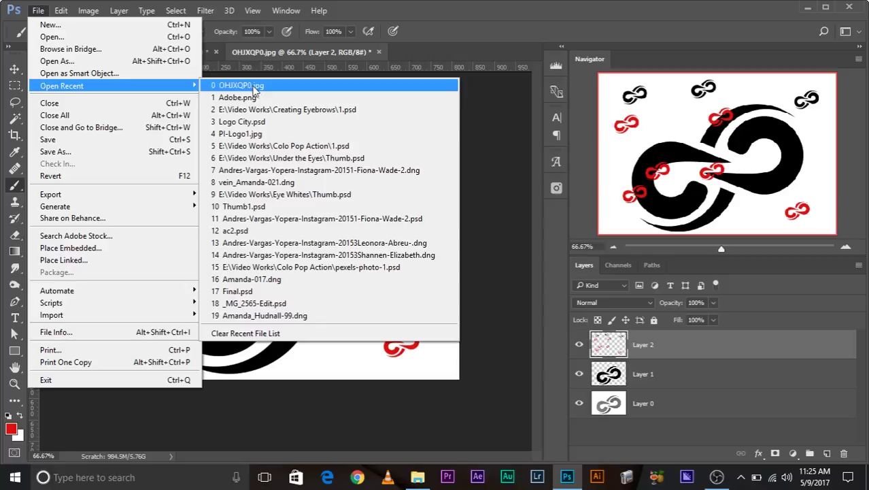
{"action": "left_click", "coordinate": [270, 122]}
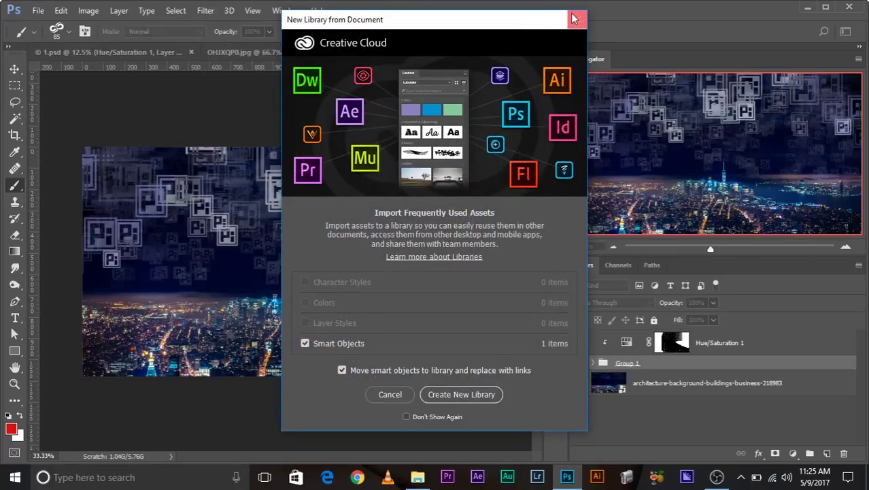
{"action": "left_click", "coordinate": [576, 19]}
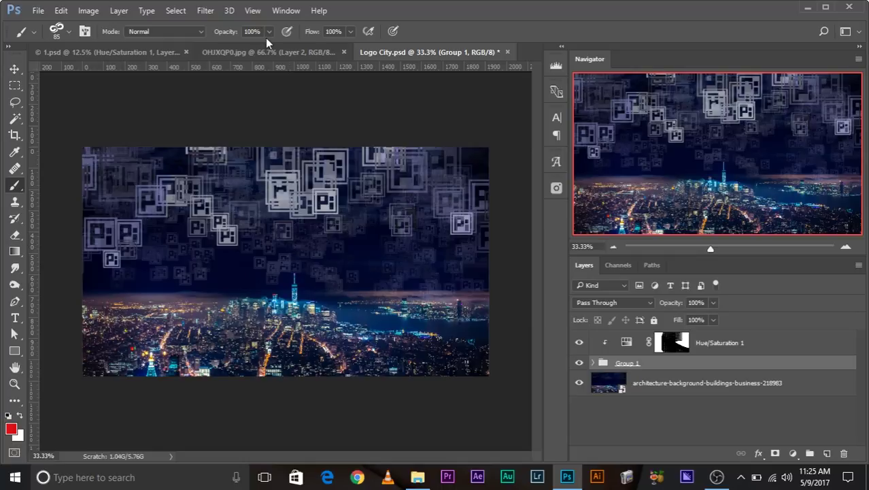
Hide Group 1's logo overlay and select the Hue/Saturation 1 mask
{"action": "left_click", "coordinate": [579, 363]}
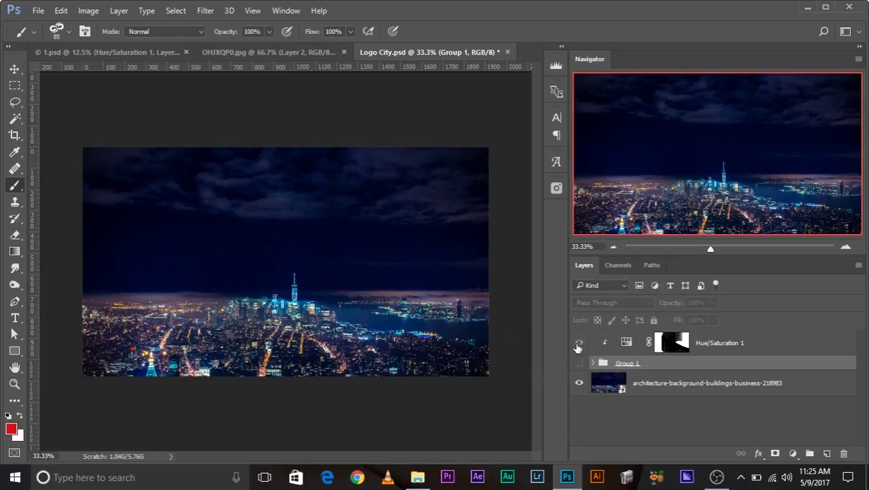
{"action": "left_click", "coordinate": [578, 362]}
{"action": "left_click", "coordinate": [579, 362]}
{"action": "left_click", "coordinate": [579, 362]}
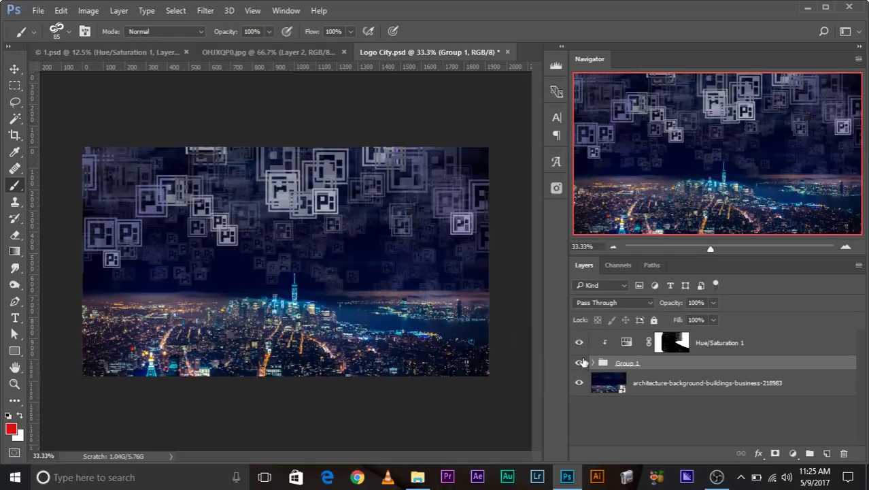
{"action": "left_click", "coordinate": [579, 362]}
{"action": "left_click", "coordinate": [701, 383]}
{"action": "left_click", "coordinate": [714, 359]}
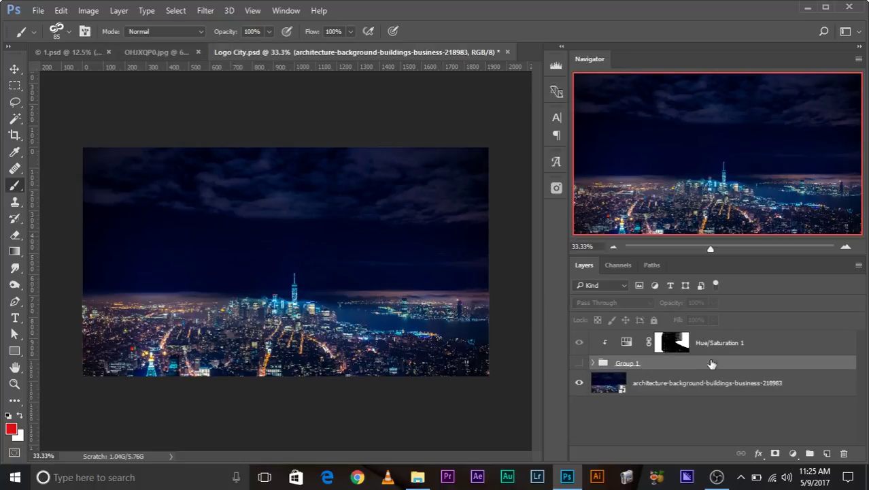
{"action": "left_click", "coordinate": [753, 348]}
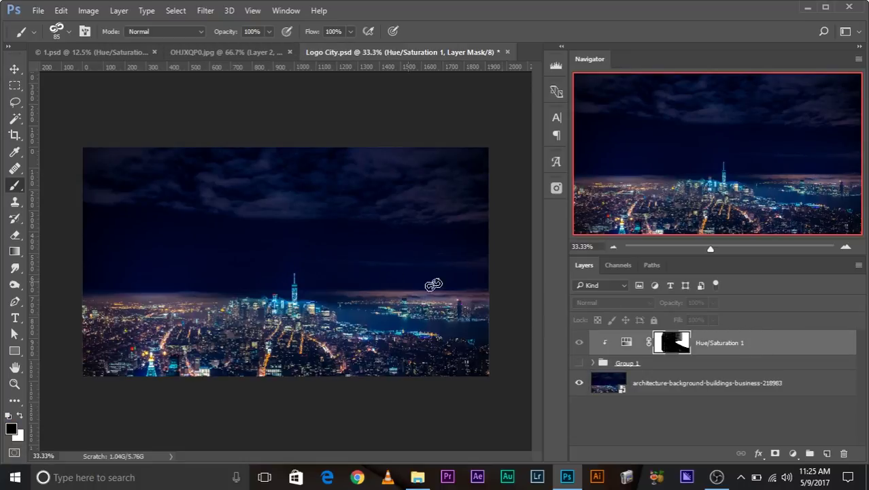
Add empty Layer 3 and set up the Pi logo brush at 535 px in white
{"action": "left_click", "coordinate": [827, 454]}
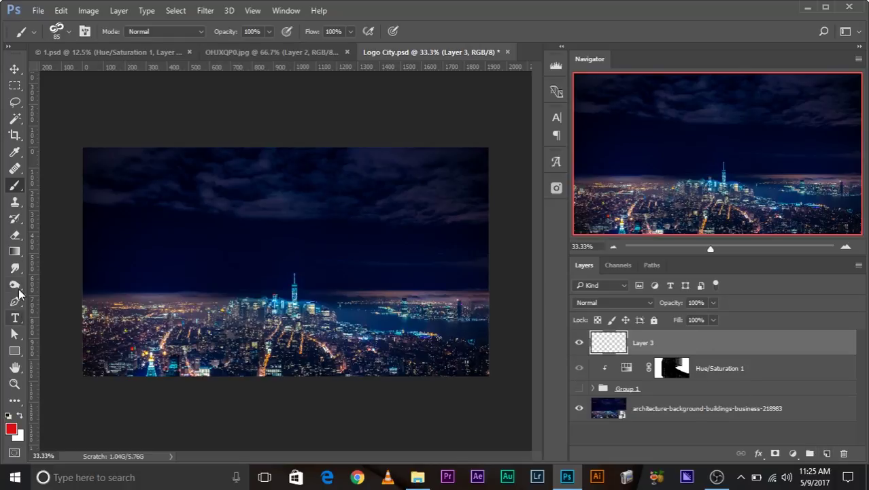
{"action": "left_click", "coordinate": [68, 33]}
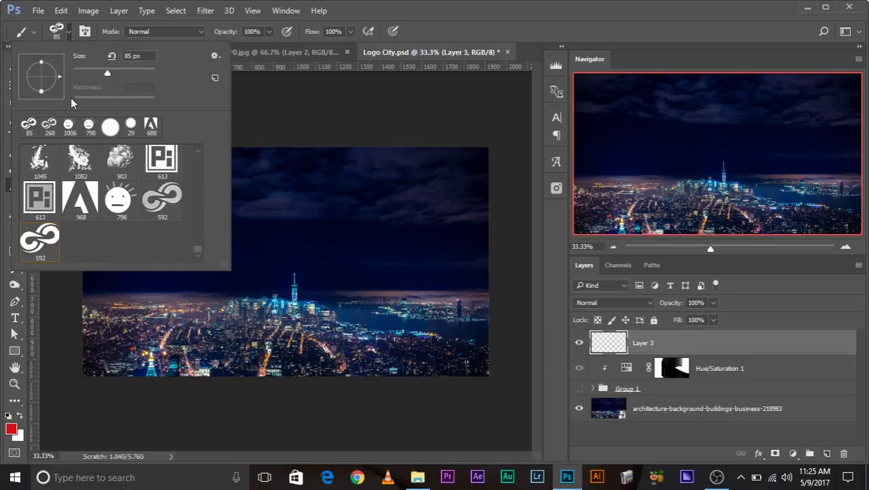
{"action": "left_click", "coordinate": [161, 158]}
{"action": "mouse_move", "coordinate": [357, 235]}
{"action": "left_mouse_down"}
{"action": "mouse_move", "coordinate": [319, 245]}
{"action": "mouse_move", "coordinate": [246, 245]}
{"action": "mouse_move", "coordinate": [153, 309]}
{"action": "mouse_move", "coordinate": [335, 304]}
{"action": "left_mouse_up"}
{"action": "key", "text": "ctrl+alt+z"}
{"action": "key", "text": "ctrl+alt+z"}
{"action": "key", "text": "ctrl+alt+z"}
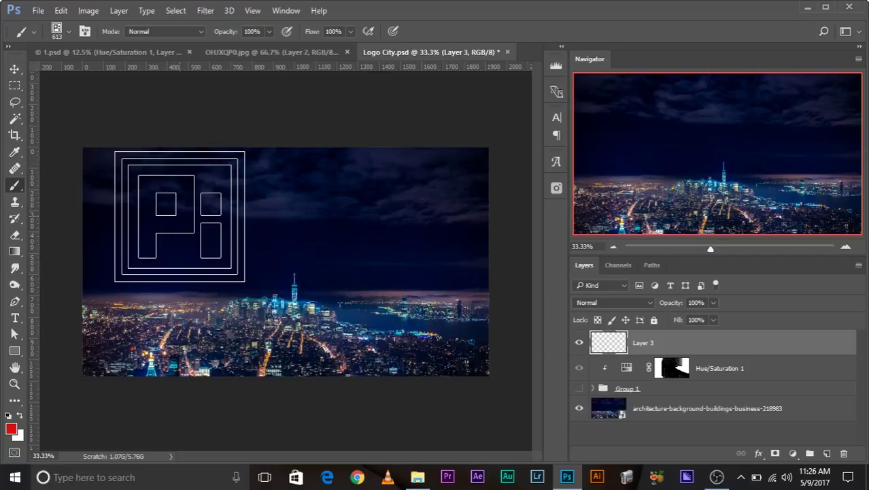
{"action": "key", "text": "x"}
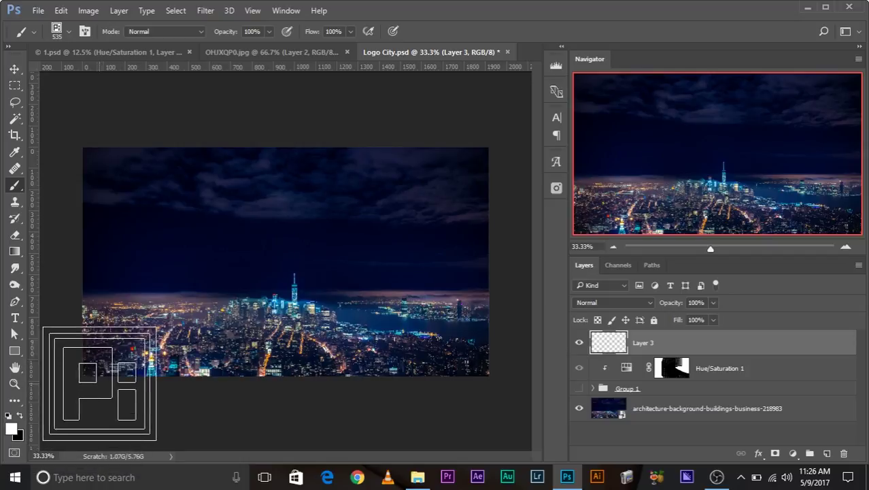
Bring up the Brush settings panel and move it clear of the canvas
{"action": "left_click", "coordinate": [296, 14]}
{"action": "left_click", "coordinate": [292, 15]}
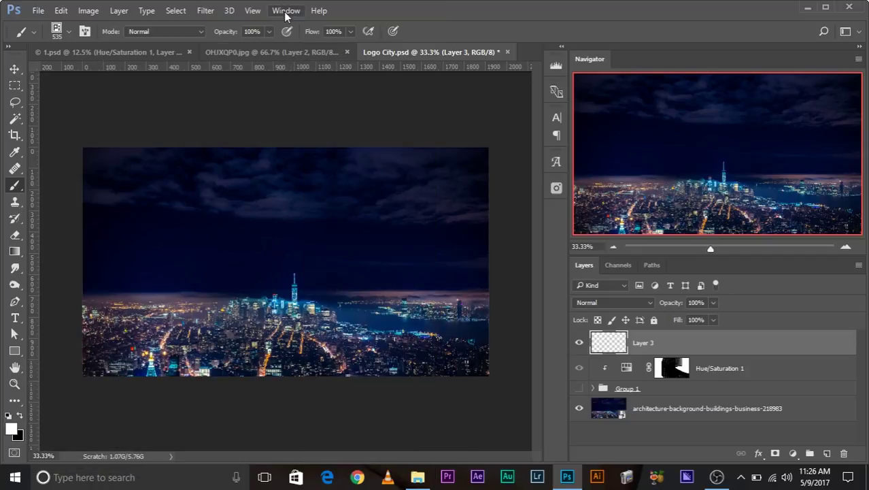
{"action": "left_click", "coordinate": [287, 15]}
{"action": "left_click", "coordinate": [328, 114]}
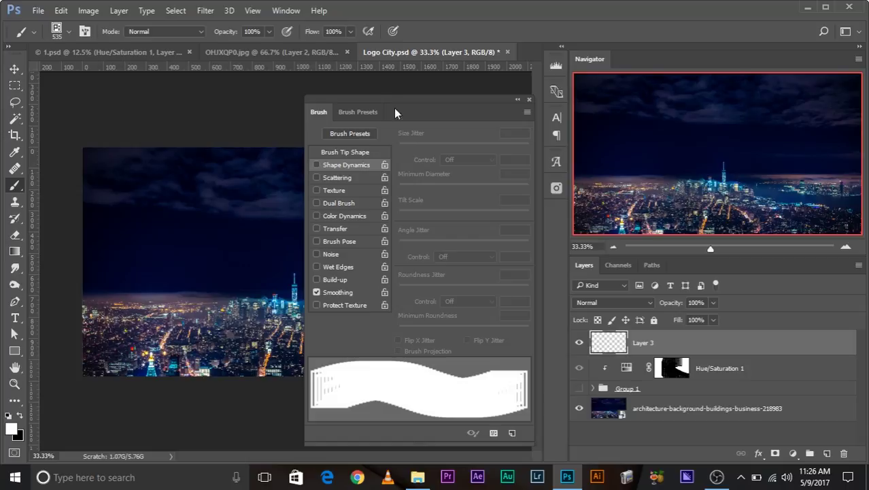
{"action": "left_click_drag", "start_coordinate": [361, 110], "coordinate": [480, 86]}
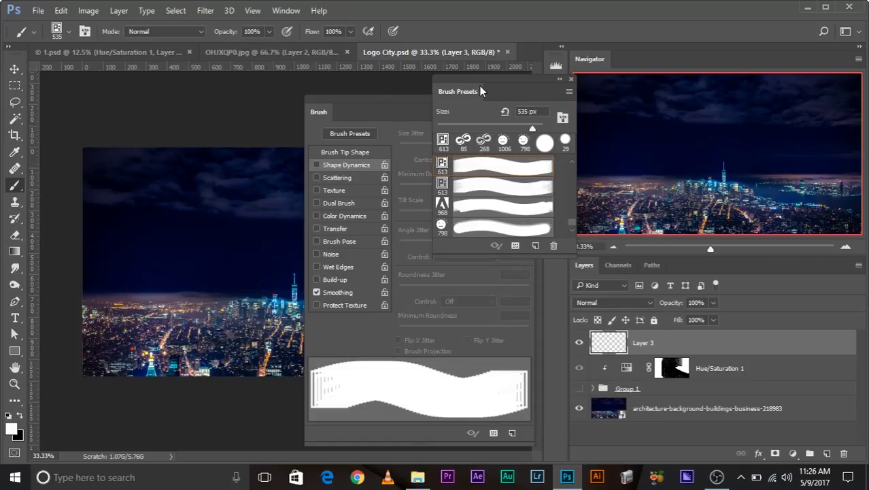
{"action": "left_click", "coordinate": [570, 80]}
{"action": "mouse_move", "coordinate": [387, 117]}
{"action": "left_mouse_down"}
{"action": "mouse_move", "coordinate": [612, 78]}
{"action": "mouse_move", "coordinate": [542, 73]}
{"action": "left_mouse_up"}
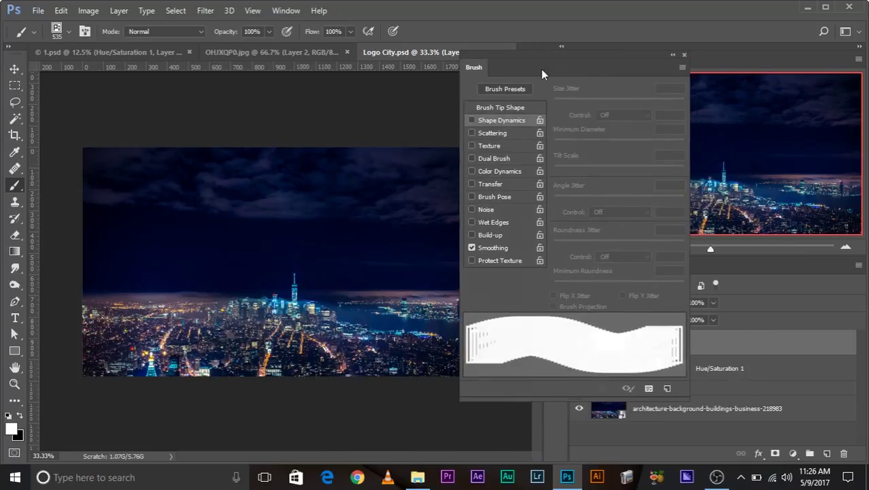
Enable Shape Dynamics with 100% size jitter and its control left Off
{"action": "left_click", "coordinate": [470, 120]}
{"action": "left_click_drag", "start_coordinate": [555, 103], "coordinate": [684, 103]}
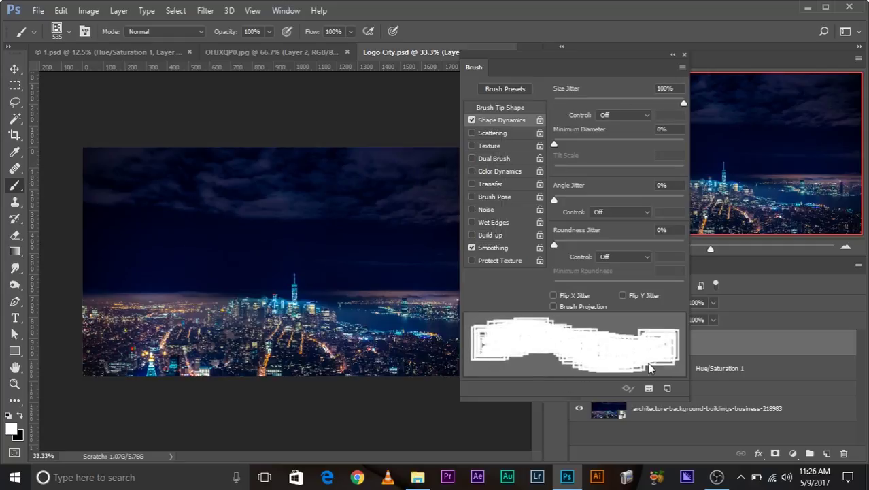
{"action": "left_click", "coordinate": [618, 117]}
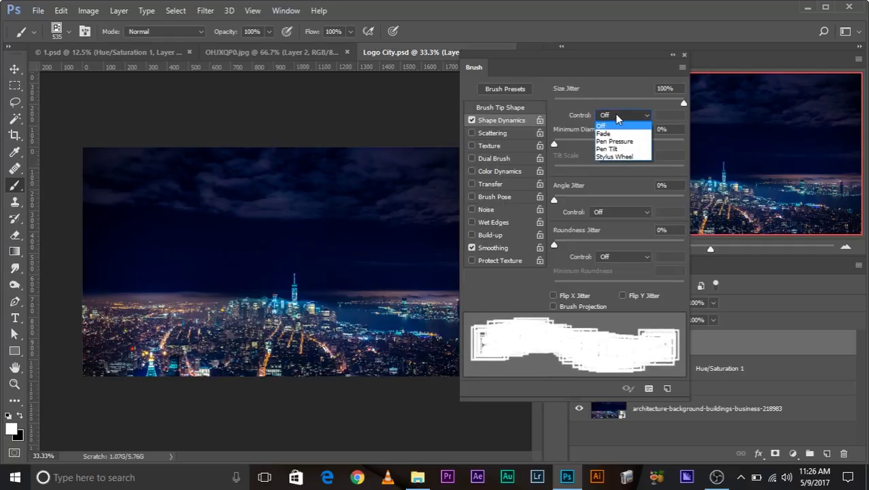
{"action": "left_click", "coordinate": [620, 127]}
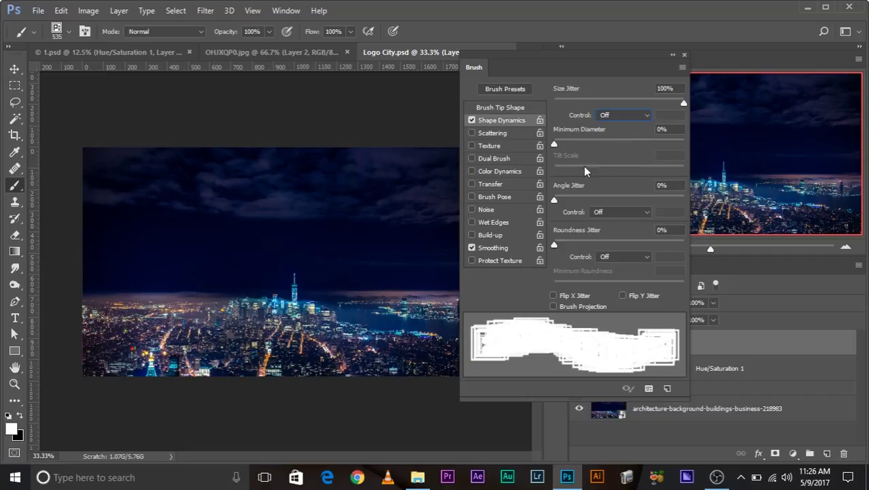
{"action": "left_click", "coordinate": [614, 117]}
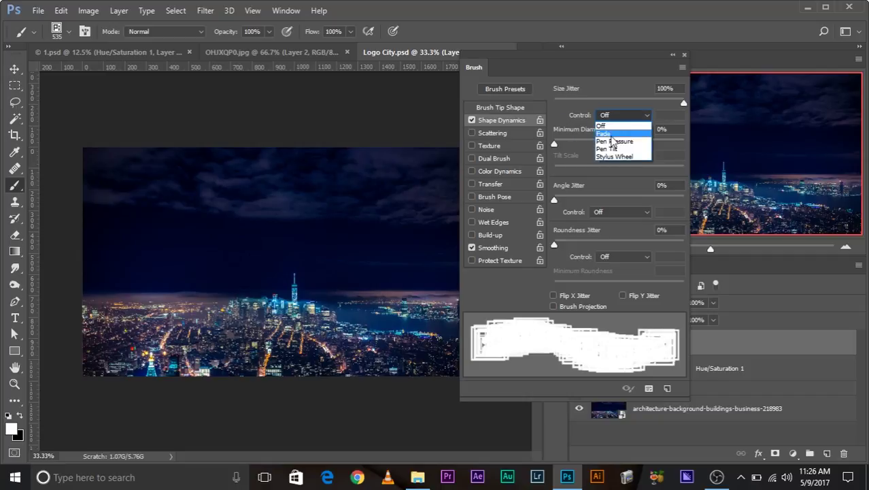
{"action": "left_click", "coordinate": [612, 126]}
{"action": "mouse_move", "coordinate": [554, 143]}
{"action": "left_mouse_down"}
{"action": "mouse_move", "coordinate": [607, 146]}
{"action": "mouse_move", "coordinate": [554, 145]}
{"action": "left_mouse_up"}
{"action": "left_click", "coordinate": [607, 117]}
{"action": "left_click", "coordinate": [605, 118]}
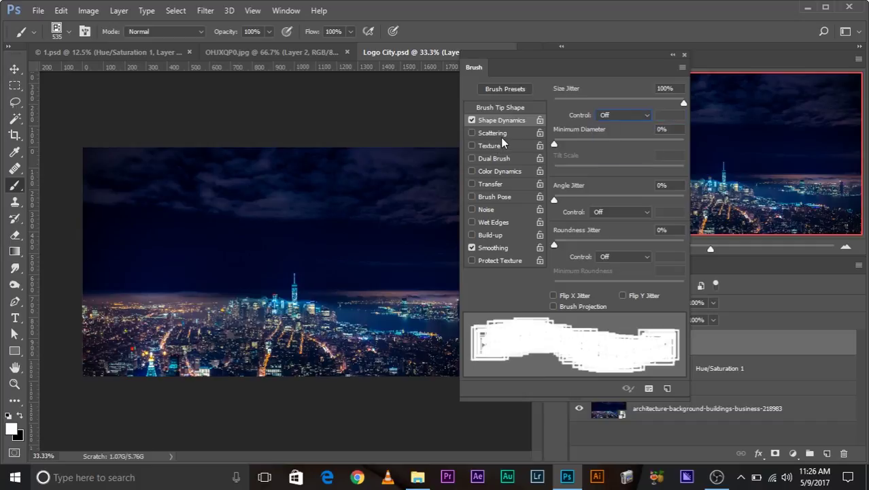
Enable Scattering at 1000%, undoing a test stroke of scattered logos
{"action": "left_click", "coordinate": [514, 134]}
{"action": "left_click_drag", "start_coordinate": [560, 103], "coordinate": [738, 95]}
{"action": "left_click", "coordinate": [225, 205]}
{"action": "left_click_drag", "start_coordinate": [225, 205], "coordinate": [354, 272]}
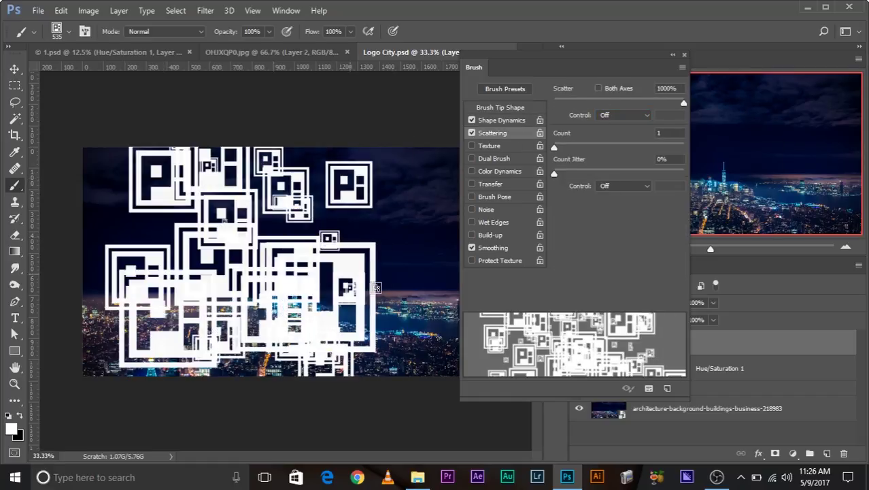
{"action": "key", "text": "ctrl+z"}
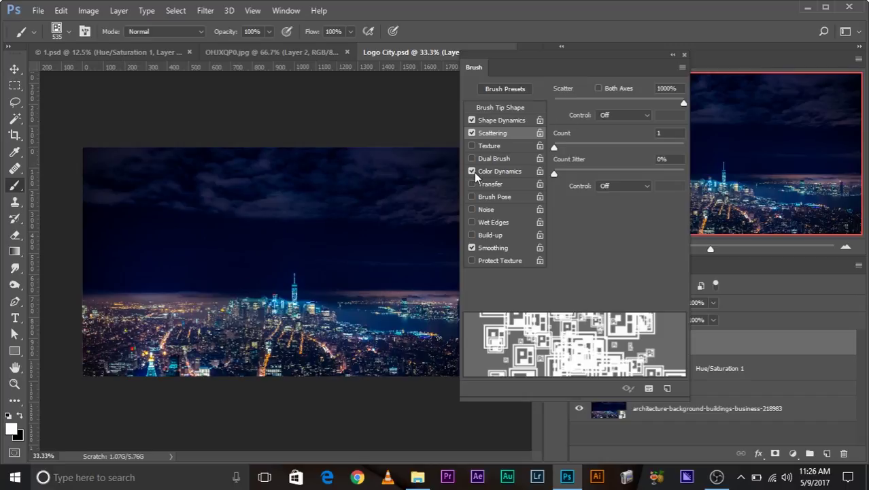
Turn on Color Dynamics with 100% foreground/background jitter, undoing each test stroke
{"action": "left_click", "coordinate": [509, 171]}
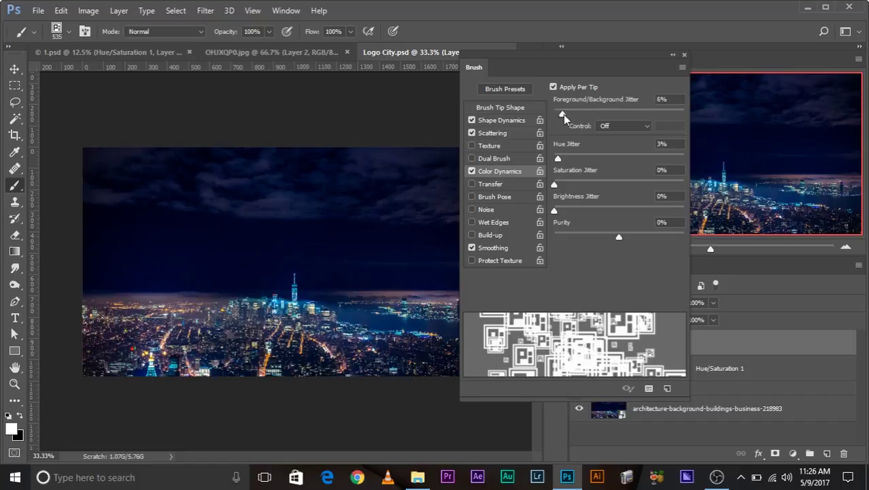
{"action": "mouse_move", "coordinate": [178, 182]}
{"action": "left_mouse_down"}
{"action": "mouse_move", "coordinate": [258, 224]}
{"action": "mouse_move", "coordinate": [319, 293]}
{"action": "mouse_move", "coordinate": [387, 285]}
{"action": "mouse_move", "coordinate": [405, 272]}
{"action": "left_mouse_up"}
{"action": "key", "text": "ctrl+z"}
{"action": "mouse_move", "coordinate": [233, 226]}
{"action": "left_mouse_down"}
{"action": "mouse_move", "coordinate": [166, 216]}
{"action": "mouse_move", "coordinate": [185, 235]}
{"action": "mouse_move", "coordinate": [252, 243]}
{"action": "mouse_move", "coordinate": [329, 227]}
{"action": "mouse_move", "coordinate": [443, 244]}
{"action": "mouse_move", "coordinate": [415, 175]}
{"action": "mouse_move", "coordinate": [159, 170]}
{"action": "mouse_move", "coordinate": [75, 227]}
{"action": "mouse_move", "coordinate": [206, 262]}
{"action": "mouse_move", "coordinate": [361, 264]}
{"action": "mouse_move", "coordinate": [427, 297]}
{"action": "left_mouse_up"}
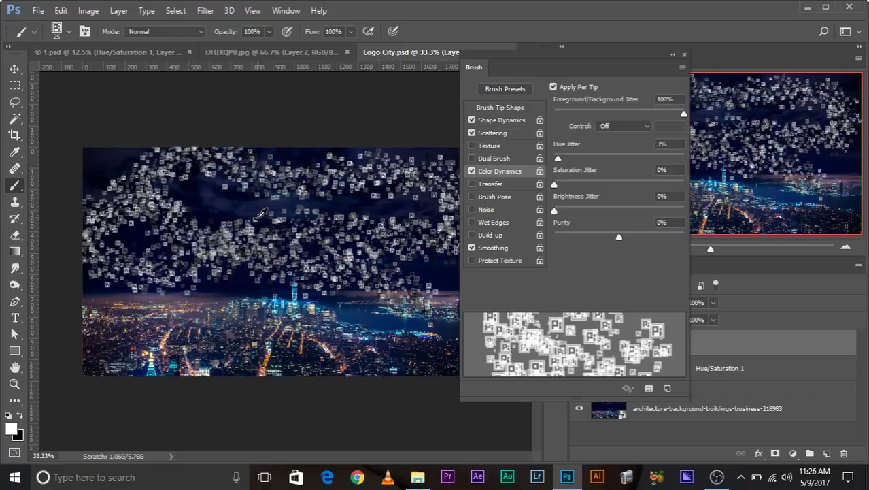
{"action": "key", "text": "ctrl+z"}
{"action": "mouse_move", "coordinate": [123, 158]}
{"action": "left_mouse_down"}
{"action": "mouse_move", "coordinate": [185, 219]}
{"action": "mouse_move", "coordinate": [306, 253]}
{"action": "left_mouse_up"}
{"action": "key", "text": "ctrl+z"}
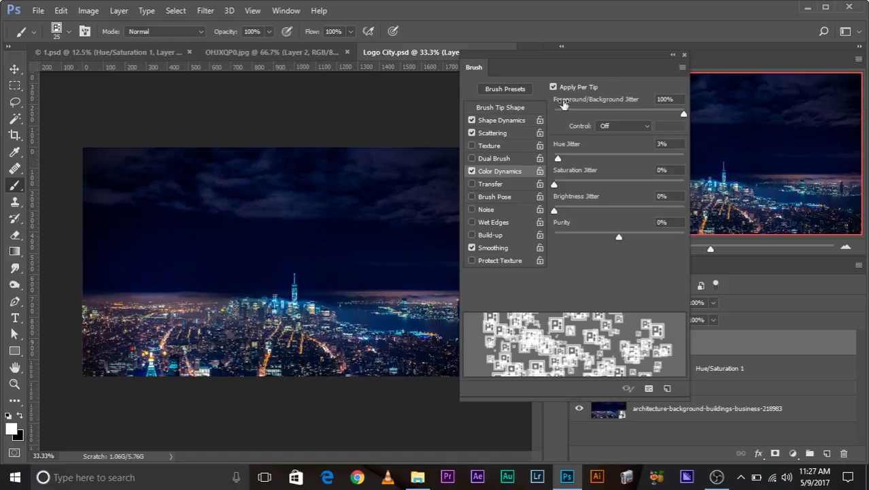
Set size jitter control to Fade 25 with 31% minimum diameter, undoing a test stroke
{"action": "left_click", "coordinate": [516, 122]}
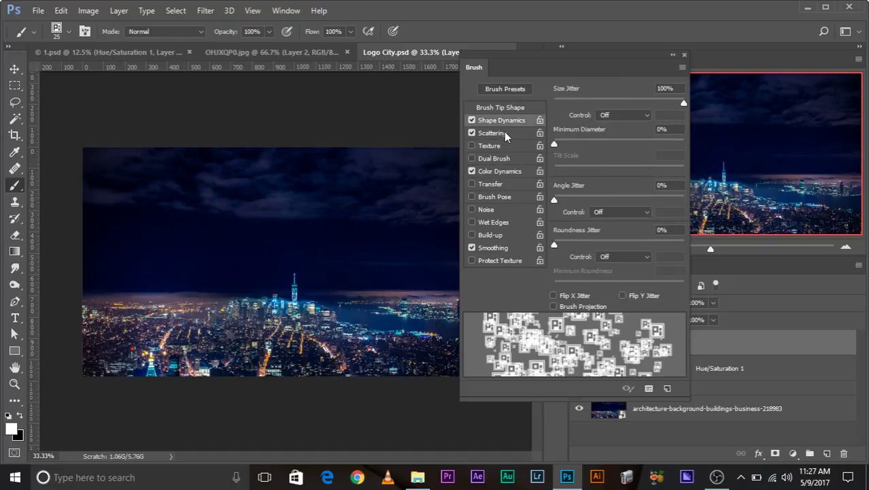
{"action": "left_click", "coordinate": [618, 116]}
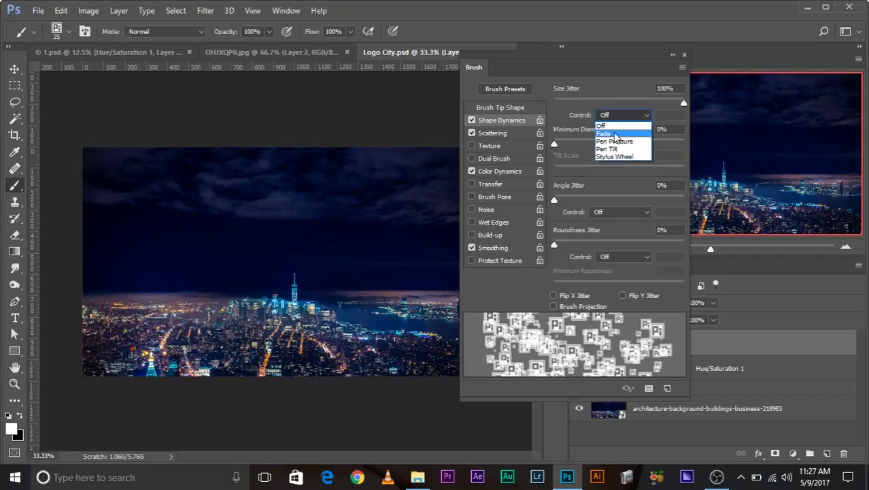
{"action": "left_click", "coordinate": [614, 135]}
{"action": "left_click_drag", "start_coordinate": [555, 144], "coordinate": [595, 144]}
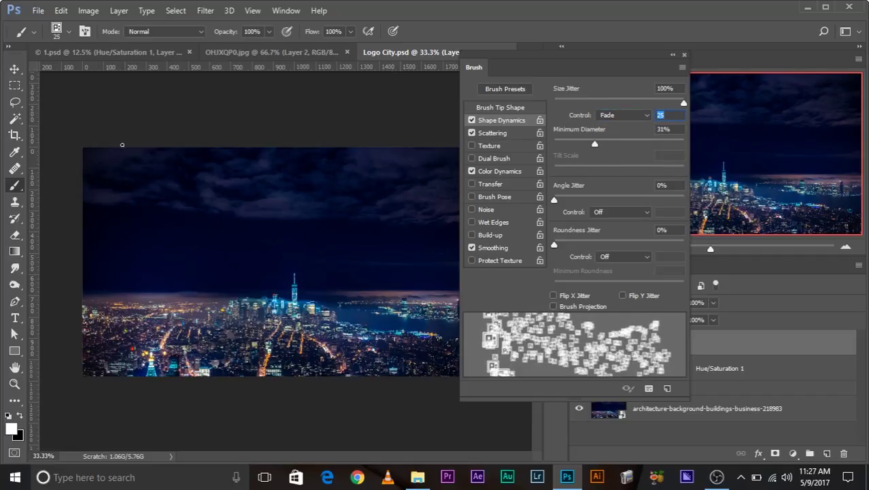
{"action": "mouse_move", "coordinate": [123, 144]}
{"action": "left_mouse_down"}
{"action": "mouse_move", "coordinate": [157, 187]}
{"action": "mouse_move", "coordinate": [218, 231]}
{"action": "left_mouse_up"}
{"action": "key", "text": "ctrl+z"}
Paint scattered Pi logos across the sky at 109 px, adding large ones at top
{"action": "right_click", "coordinate": [159, 196], "text": "alt"}
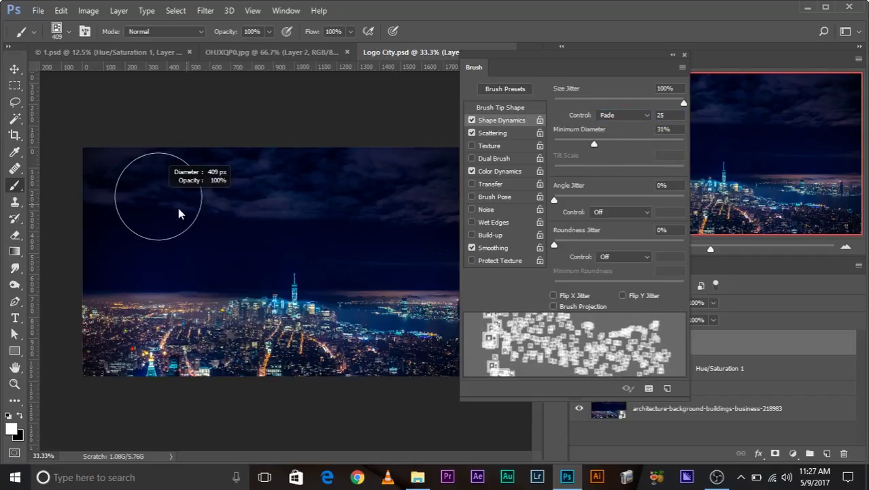
{"action": "mouse_move", "coordinate": [102, 178]}
{"action": "left_mouse_down"}
{"action": "mouse_move", "coordinate": [233, 239]}
{"action": "mouse_move", "coordinate": [325, 180]}
{"action": "mouse_move", "coordinate": [403, 202]}
{"action": "mouse_move", "coordinate": [436, 180]}
{"action": "mouse_move", "coordinate": [197, 96]}
{"action": "left_mouse_up"}
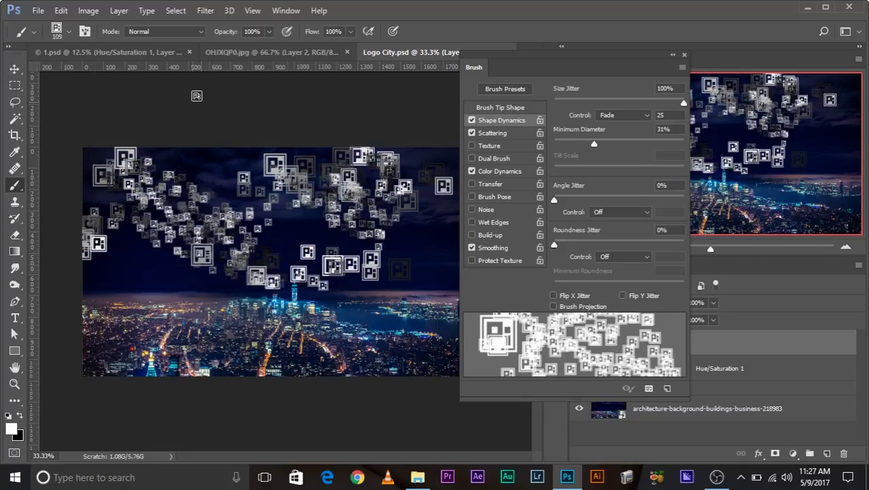
{"action": "mouse_move", "coordinate": [203, 138]}
{"action": "left_mouse_down"}
{"action": "mouse_move", "coordinate": [115, 279]}
{"action": "mouse_move", "coordinate": [191, 285]}
{"action": "mouse_move", "coordinate": [282, 259]}
{"action": "left_mouse_up"}
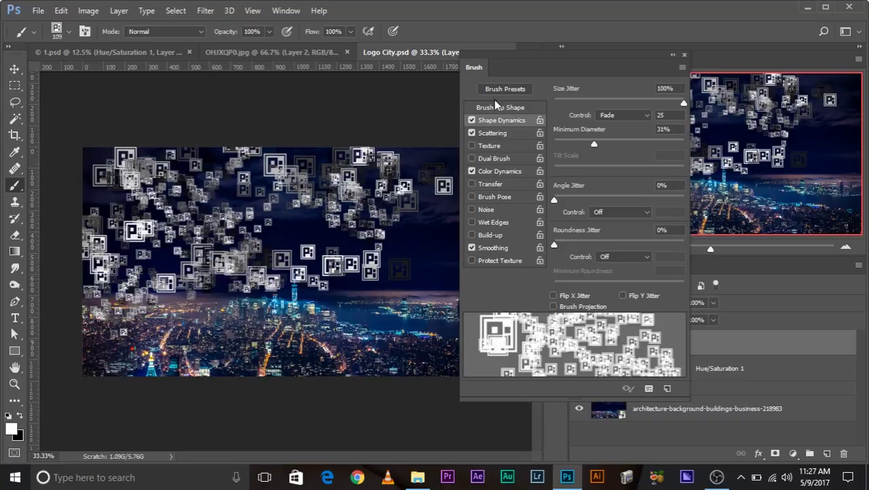
{"action": "mouse_move", "coordinate": [484, 161]}
{"action": "left_mouse_down"}
{"action": "mouse_move", "coordinate": [442, 188]}
{"action": "mouse_move", "coordinate": [437, 294]}
{"action": "mouse_move", "coordinate": [453, 320]}
{"action": "left_mouse_up"}
{"action": "left_click_drag", "start_coordinate": [269, 204], "coordinate": [299, 221]}
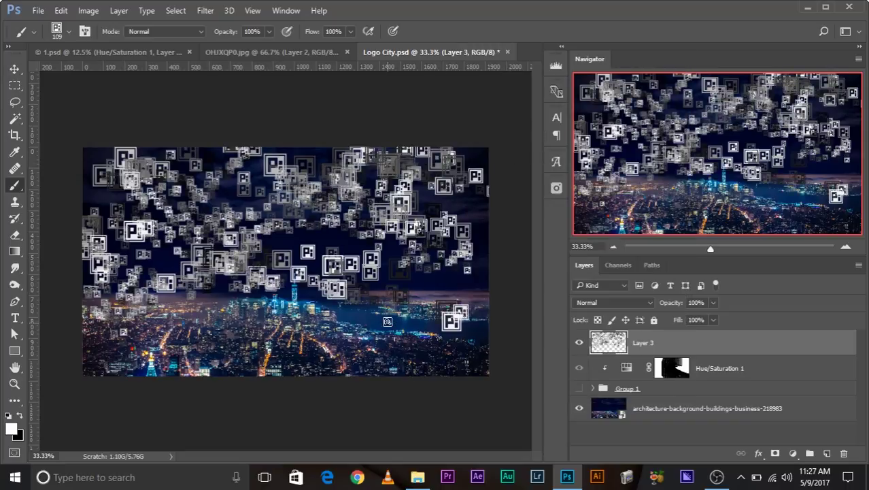
{"action": "left_click_drag", "start_coordinate": [482, 145], "coordinate": [433, 265]}
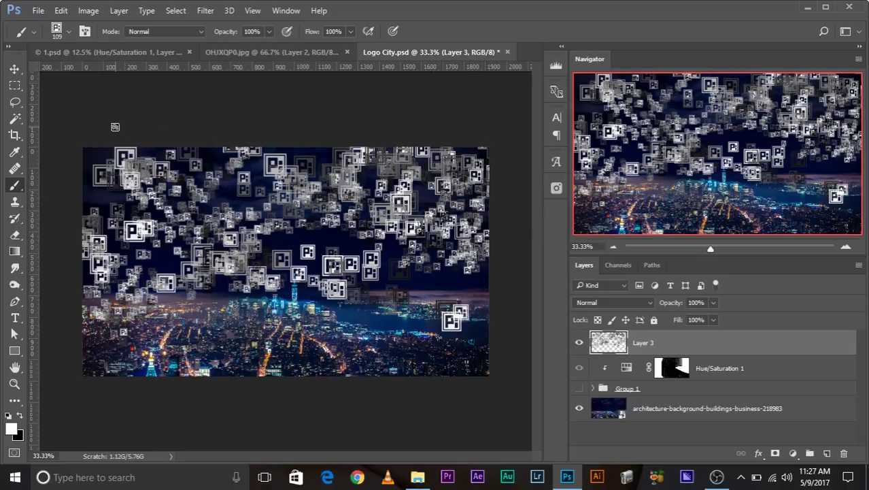
{"action": "mouse_move", "coordinate": [115, 126]}
{"action": "left_mouse_down"}
{"action": "mouse_move", "coordinate": [102, 164]}
{"action": "mouse_move", "coordinate": [129, 190]}
{"action": "left_mouse_up"}
{"action": "key", "text": "bracketright"}
{"action": "key", "text": "bracketright"}
{"action": "key", "text": "bracketright"}
{"action": "key", "text": "bracketright"}
{"action": "key", "text": "bracketright"}
{"action": "key", "text": "bracketright"}
{"action": "key", "text": "bracketright"}
{"action": "key", "text": "bracketright"}
{"action": "key", "text": "bracketright"}
{"action": "key", "text": "bracketright"}
{"action": "key", "text": "bracketright"}
{"action": "key", "text": "bracketright"}
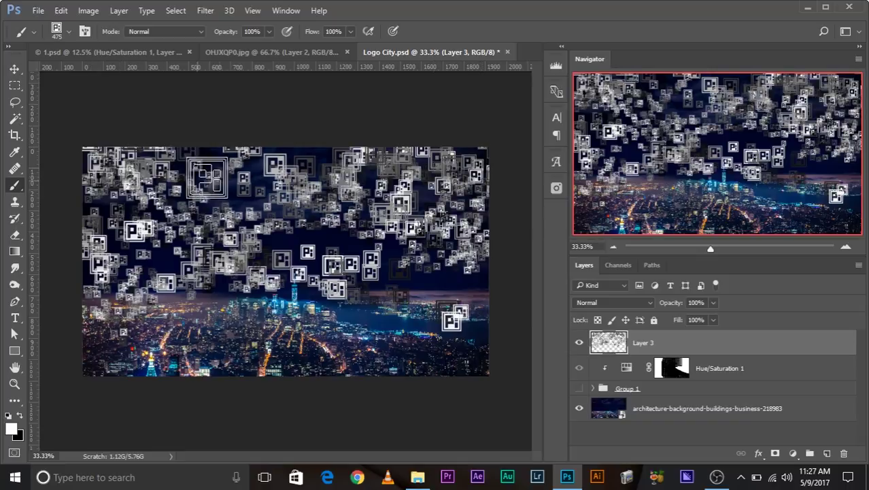
{"action": "left_click_drag", "start_coordinate": [292, 166], "coordinate": [262, 186]}
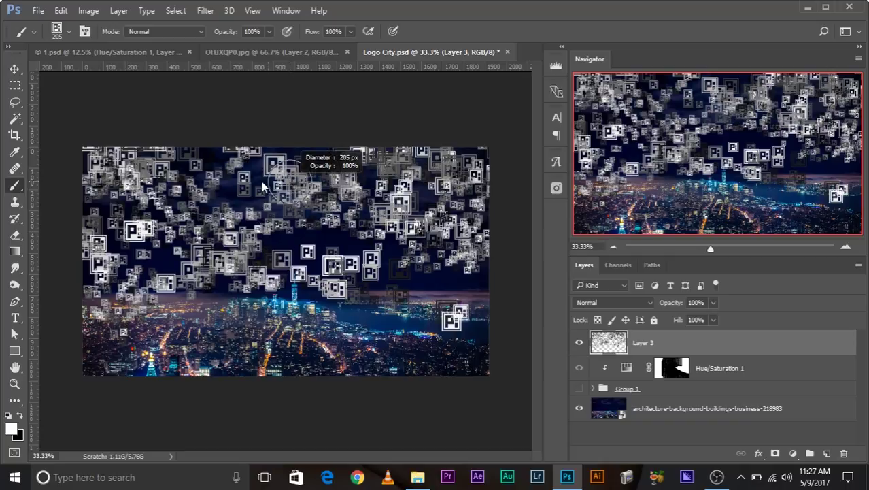
{"action": "left_click", "coordinate": [262, 185]}
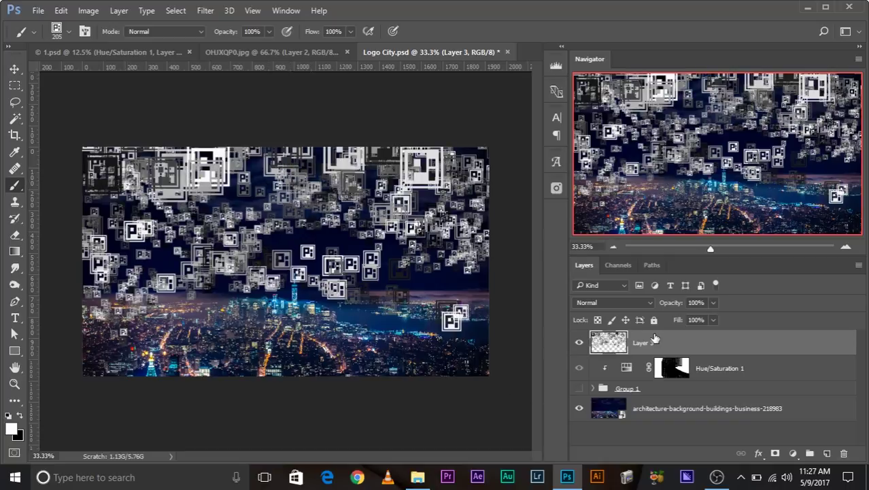
Set Layer 3's blend mode to Screen, keeping opacity at 100%
{"action": "left_click", "coordinate": [602, 302]}
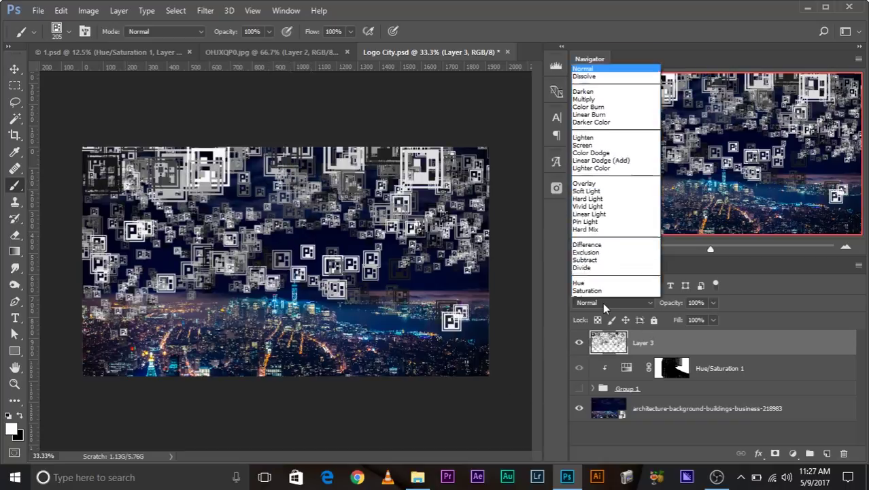
{"action": "left_click", "coordinate": [593, 138]}
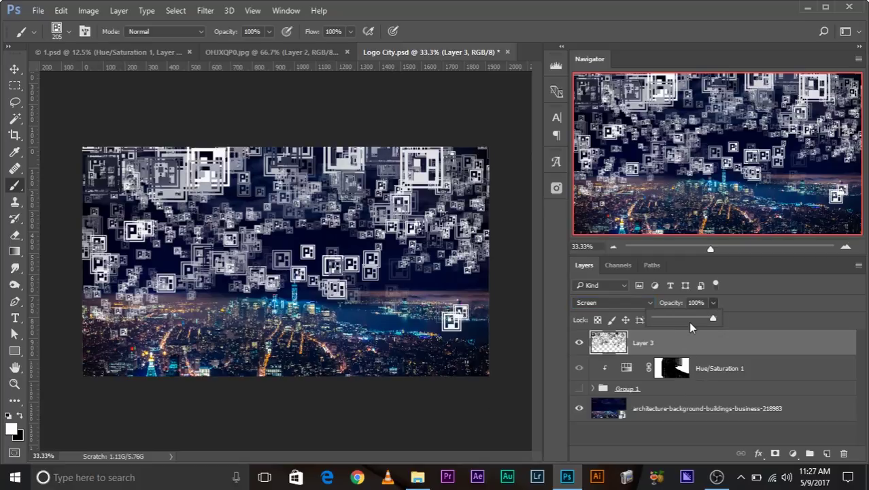
{"action": "left_click_drag", "start_coordinate": [690, 328], "coordinate": [711, 320]}
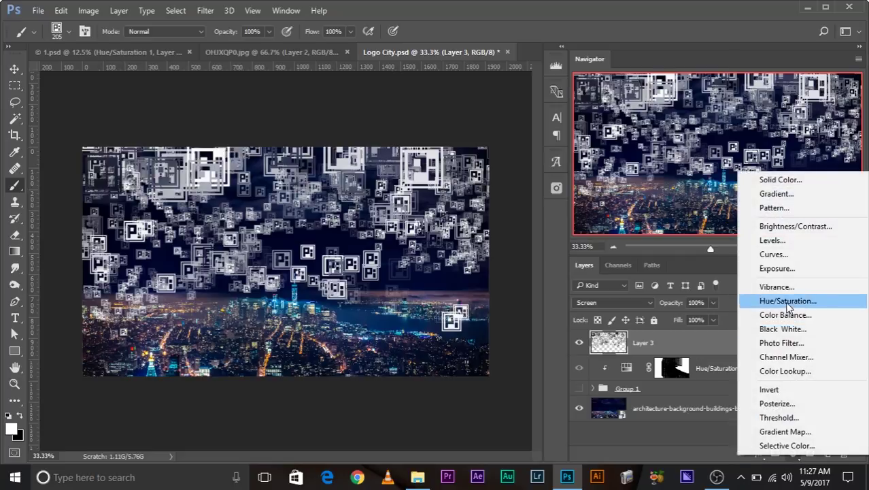
Add a colorized Hue/Saturation layer clipped to Layer 3 with hue 233, saturation 17
{"action": "left_click", "coordinate": [783, 300]}
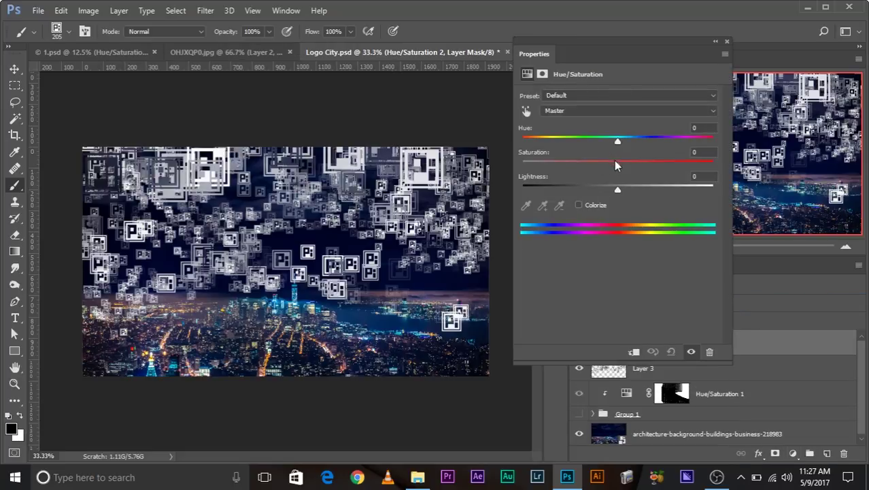
{"action": "left_click", "coordinate": [579, 205]}
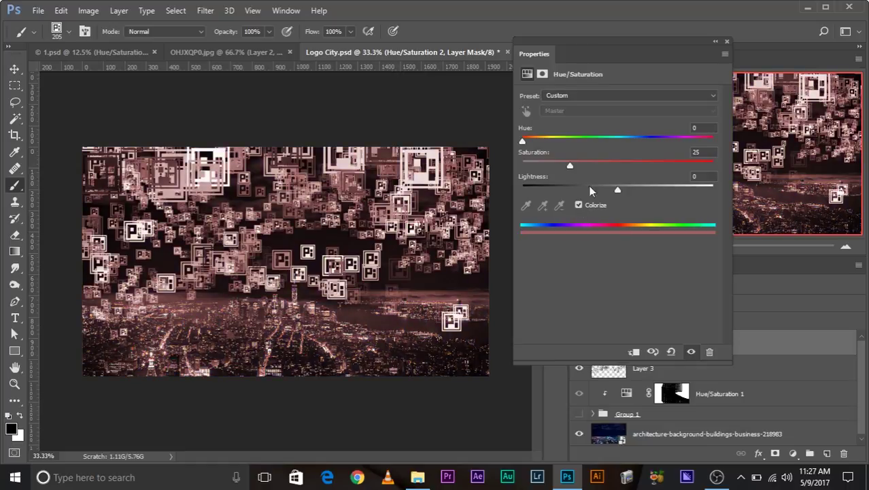
{"action": "left_click_drag", "start_coordinate": [522, 141], "coordinate": [562, 139]}
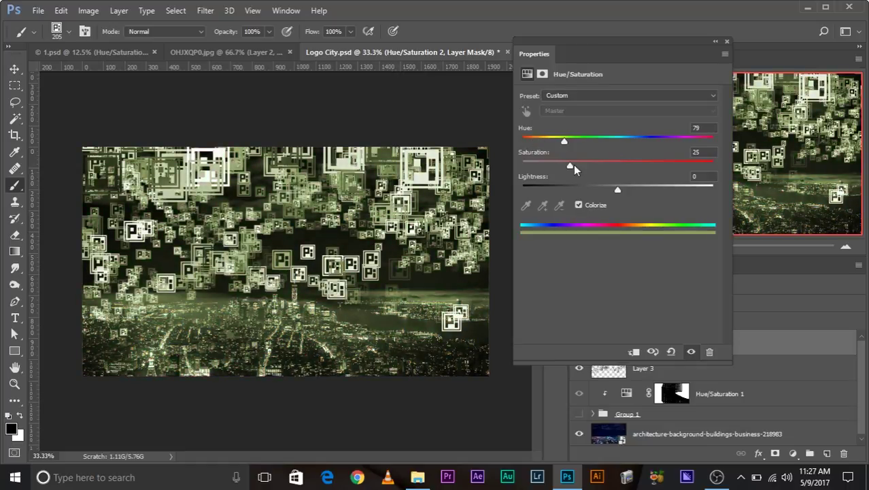
{"action": "left_click", "coordinate": [634, 352]}
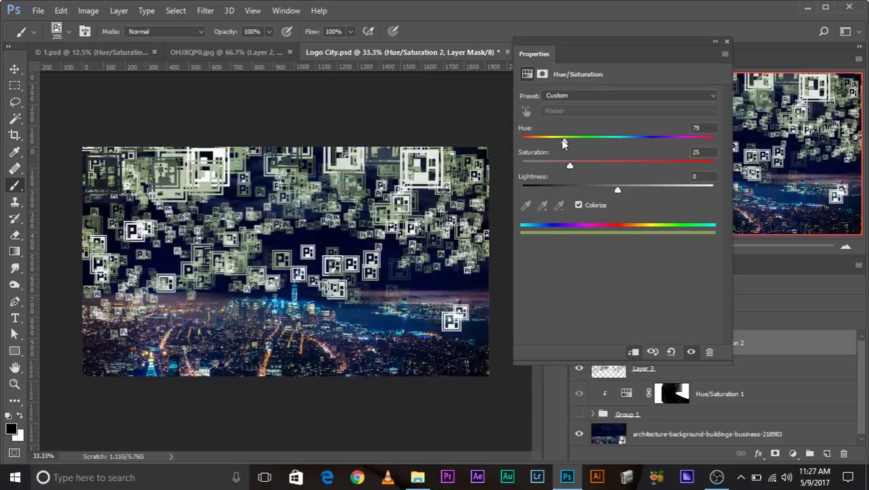
{"action": "left_click_drag", "start_coordinate": [563, 142], "coordinate": [645, 140]}
{"action": "mouse_move", "coordinate": [576, 165]}
{"action": "left_mouse_down"}
{"action": "mouse_move", "coordinate": [621, 167]}
{"action": "mouse_move", "coordinate": [555, 163]}
{"action": "mouse_move", "coordinate": [574, 161]}
{"action": "left_mouse_up"}
{"action": "left_click", "coordinate": [727, 40]}
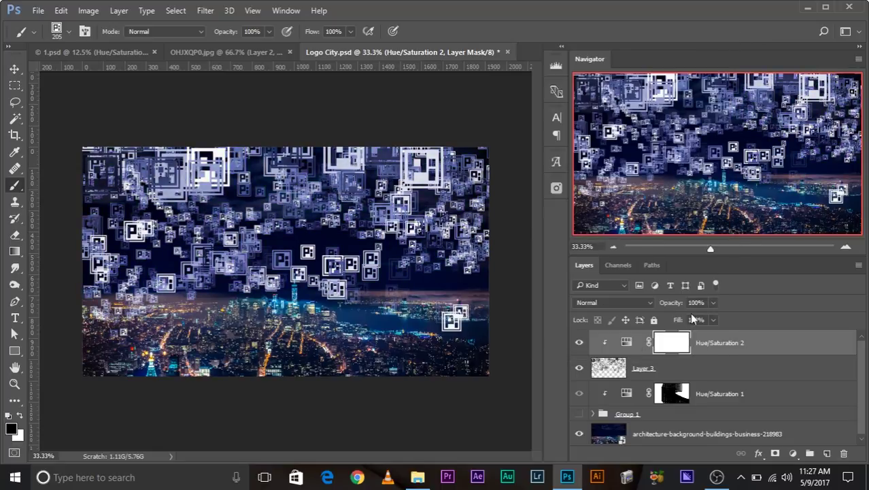
Select Layer 3 and reduce its opacity to 72%
{"action": "key", "text": "alt+bracketleft"}
{"action": "left_click_drag", "start_coordinate": [713, 302], "coordinate": [696, 319]}
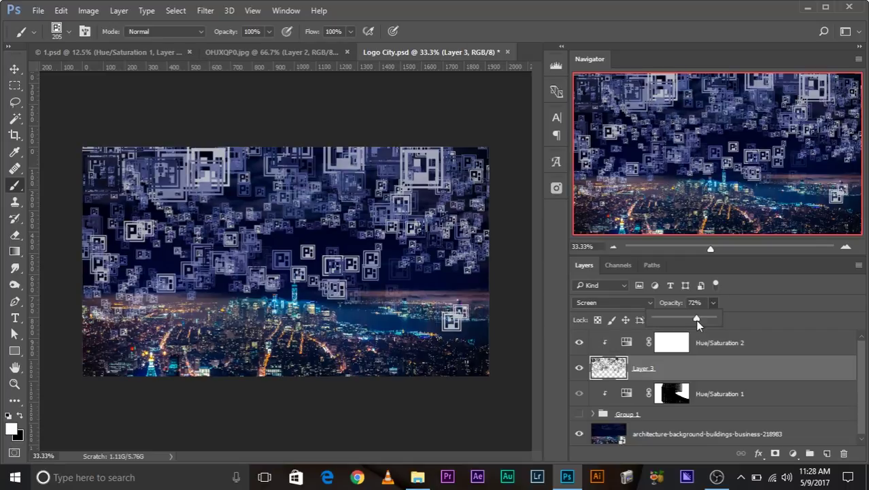